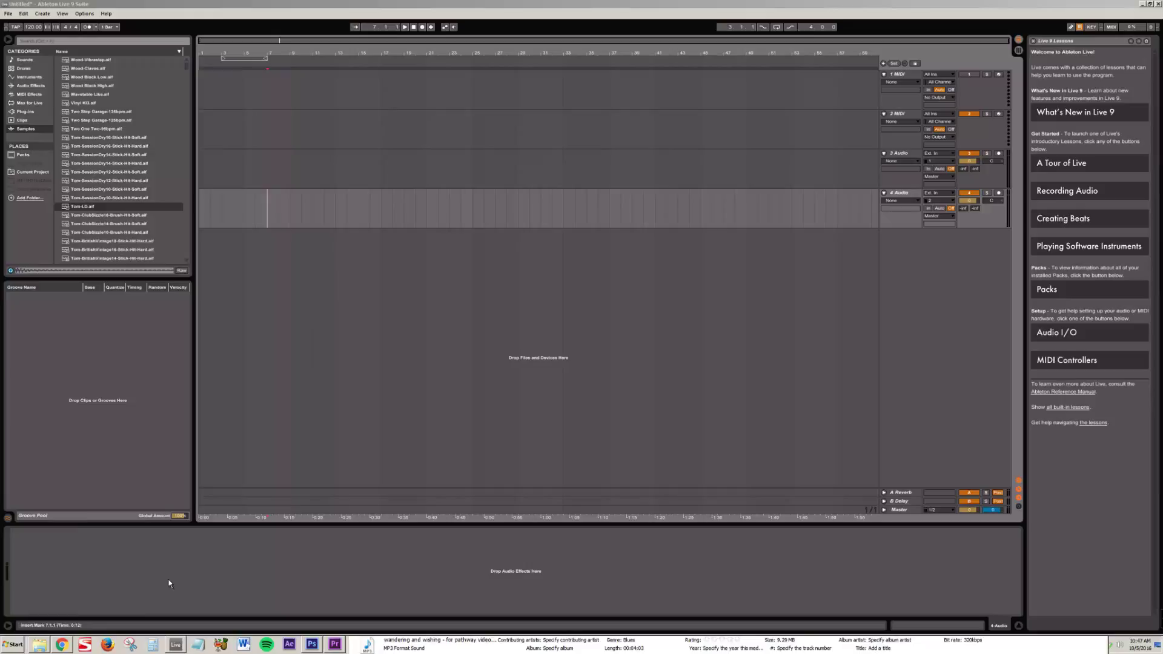
Step: Bring up the Explorer Music library window from the taskbar
mouse_move(46, 648)
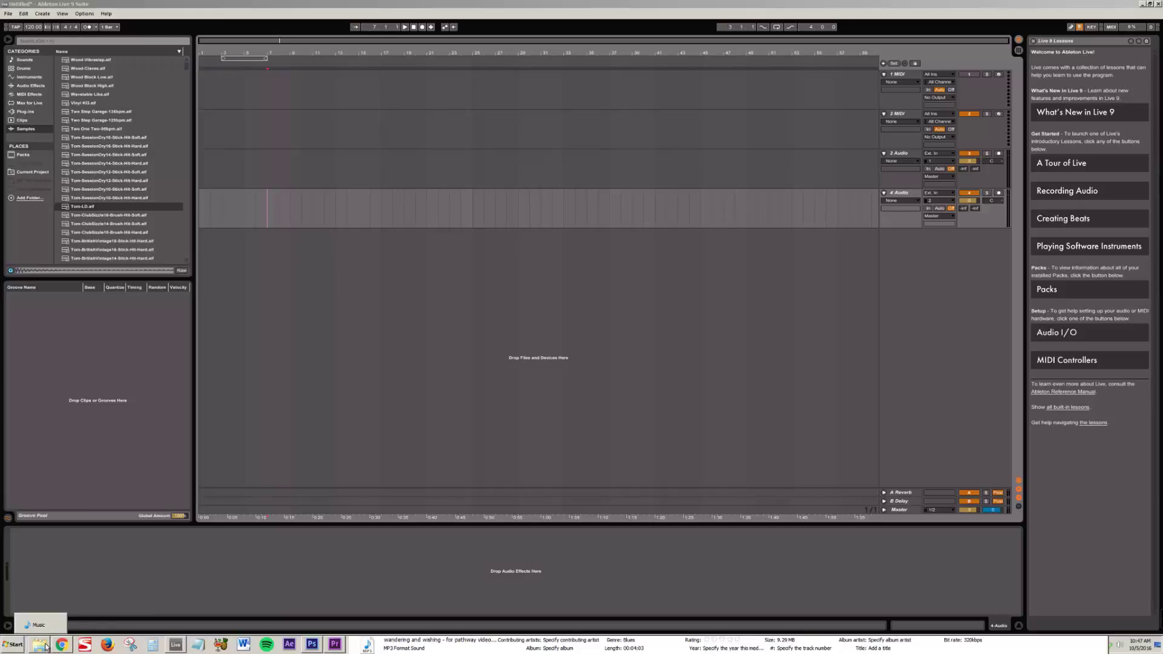
Step: Show the Explorer Music window, then minimize it to return to Live
left_click(46, 648)
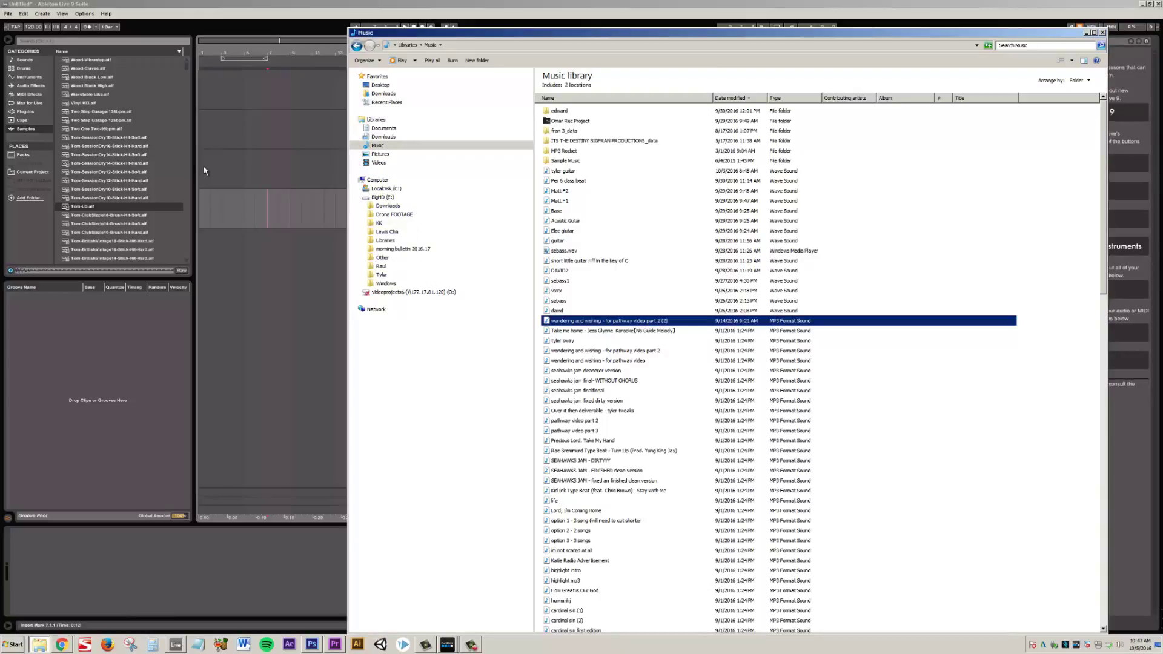
left_click(22, 221)
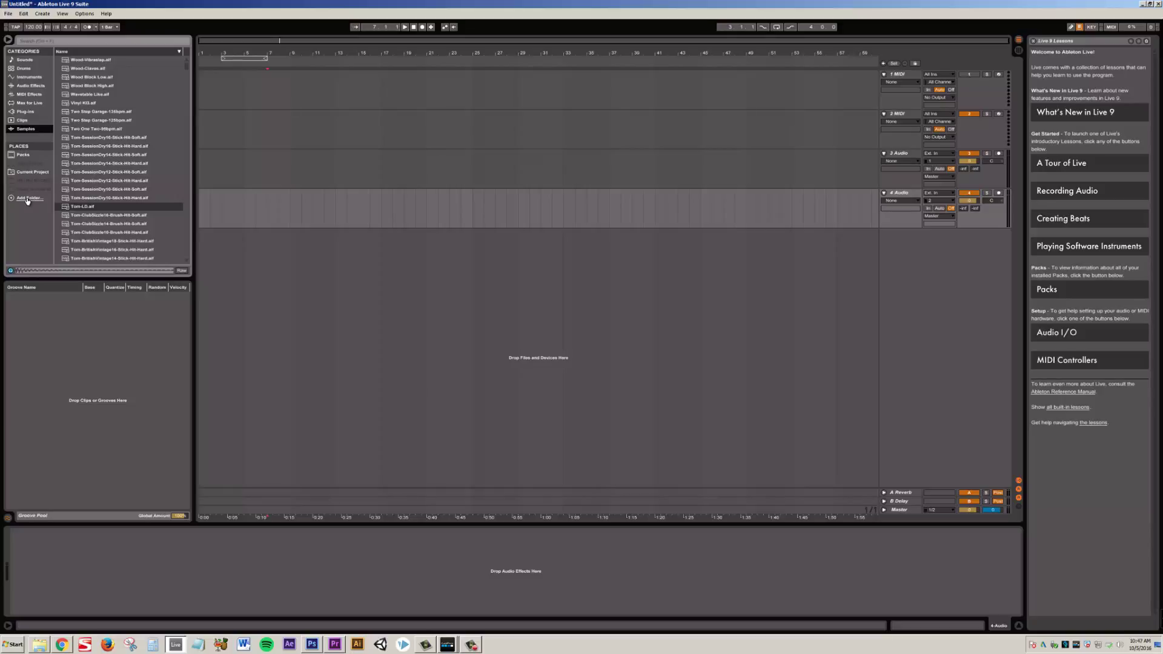
Step: Through Add Folder, create a new Recordings Chopped Samples folder under Libraries > Music
left_click(28, 199)
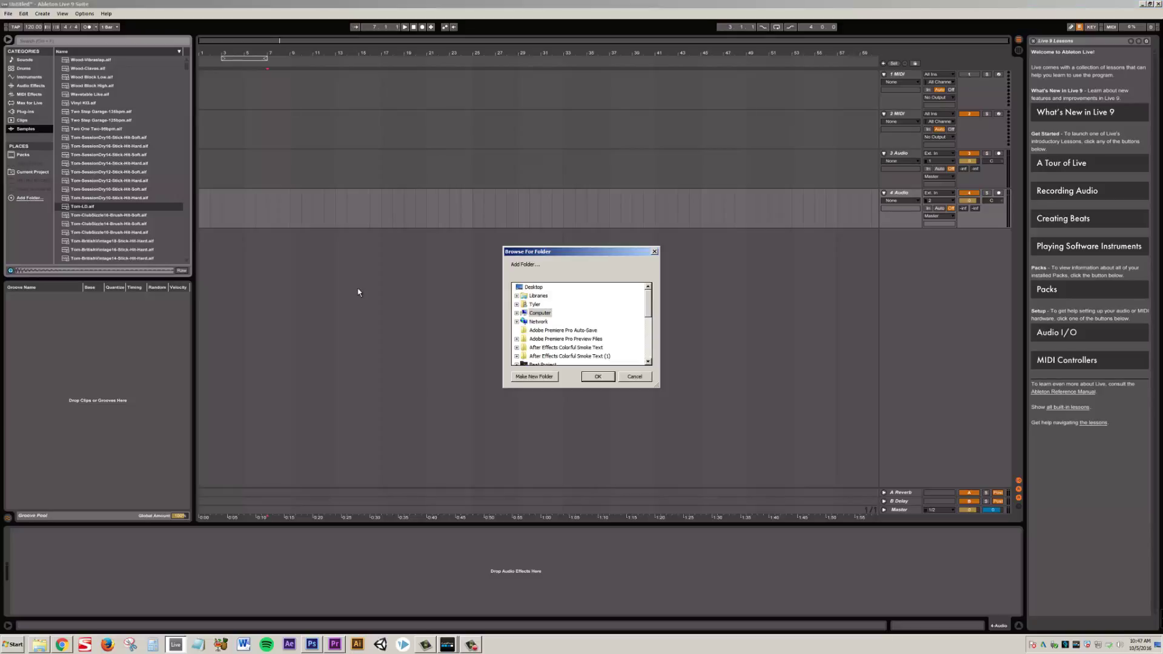
left_click(540, 313)
double_click(539, 296)
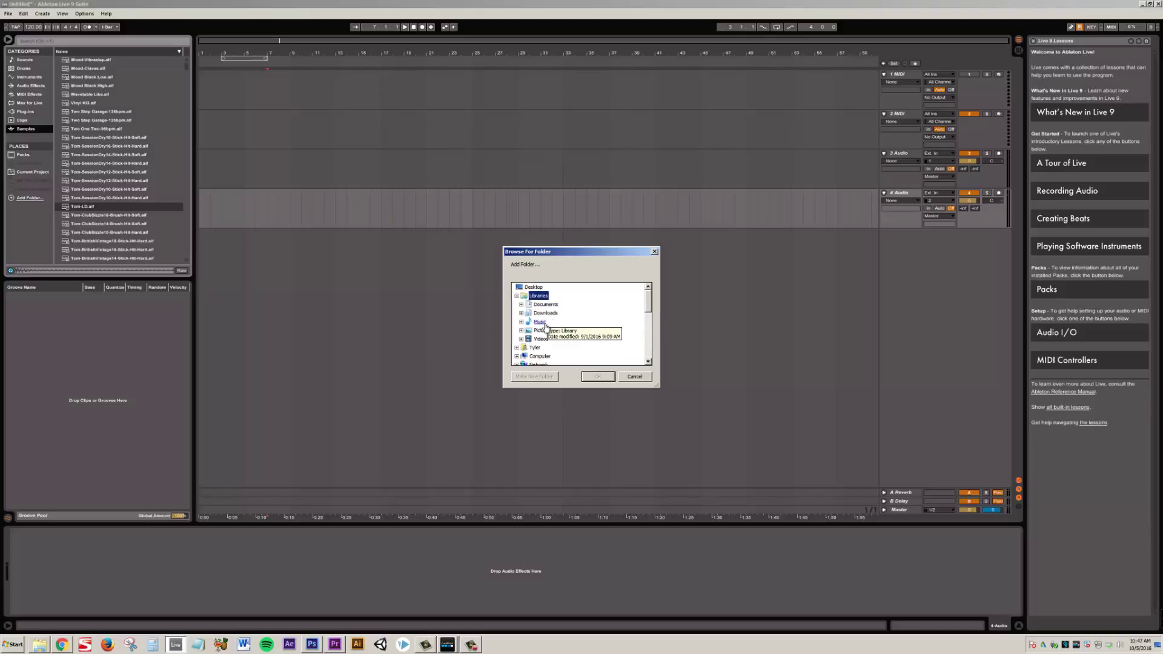
double_click(543, 323)
left_click(534, 376)
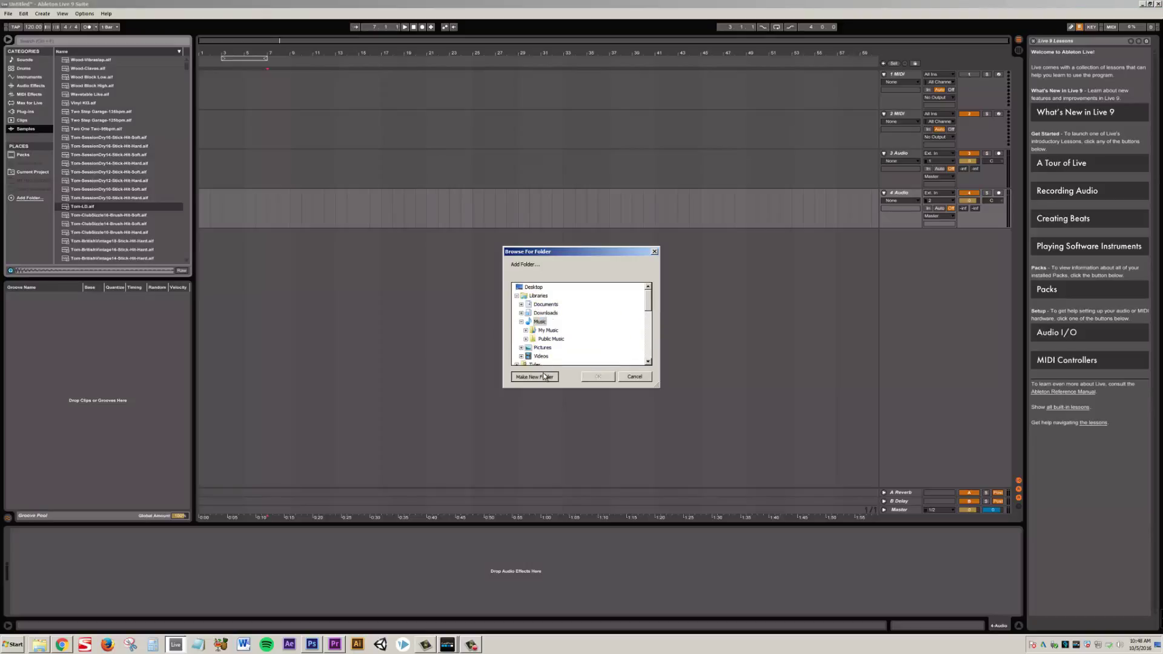
type("T")
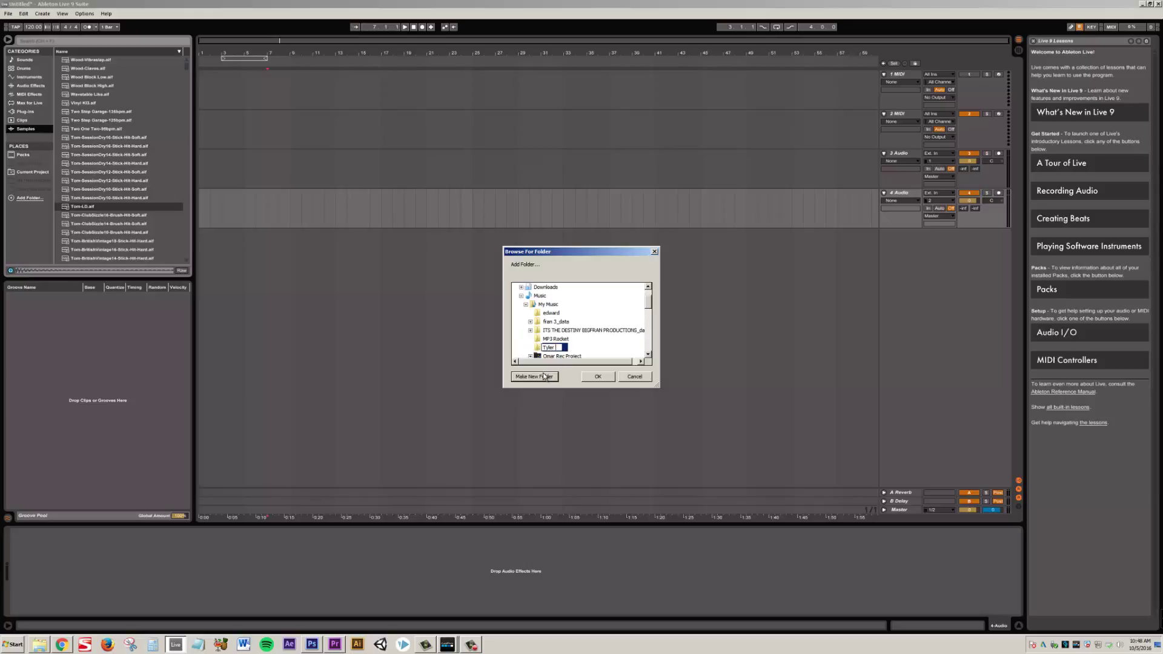
type("yler")
key("BackSpace")
type("ss Recordings Chopped Samples")
key("Return")
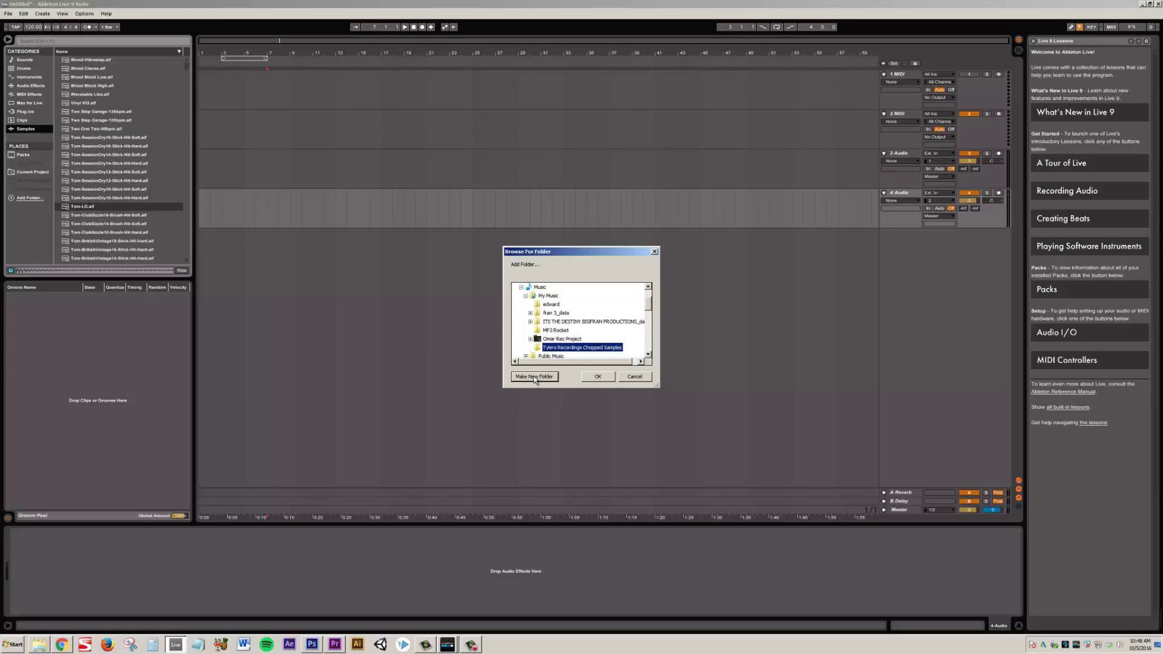
Step: Add the new folder to Places and copy the wandering and washing song plus a second song into it
left_click(596, 377)
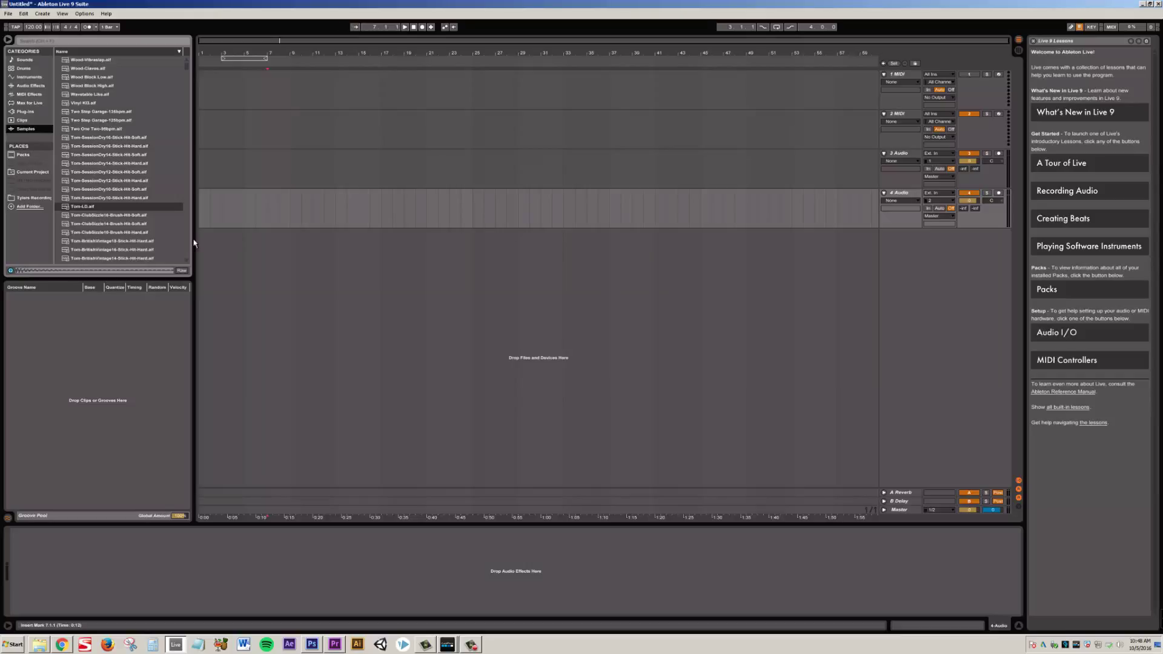
left_click(35, 198)
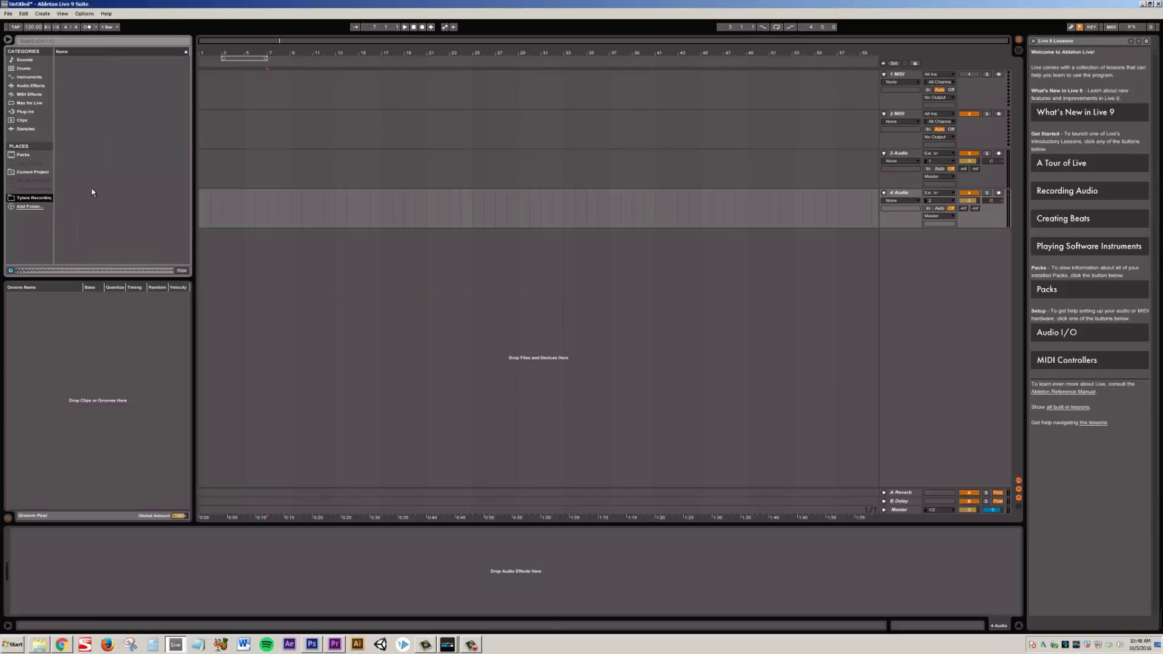
key("alt+Tab")
left_click_drag(569, 332, 81, 115)
left_click(615, 410)
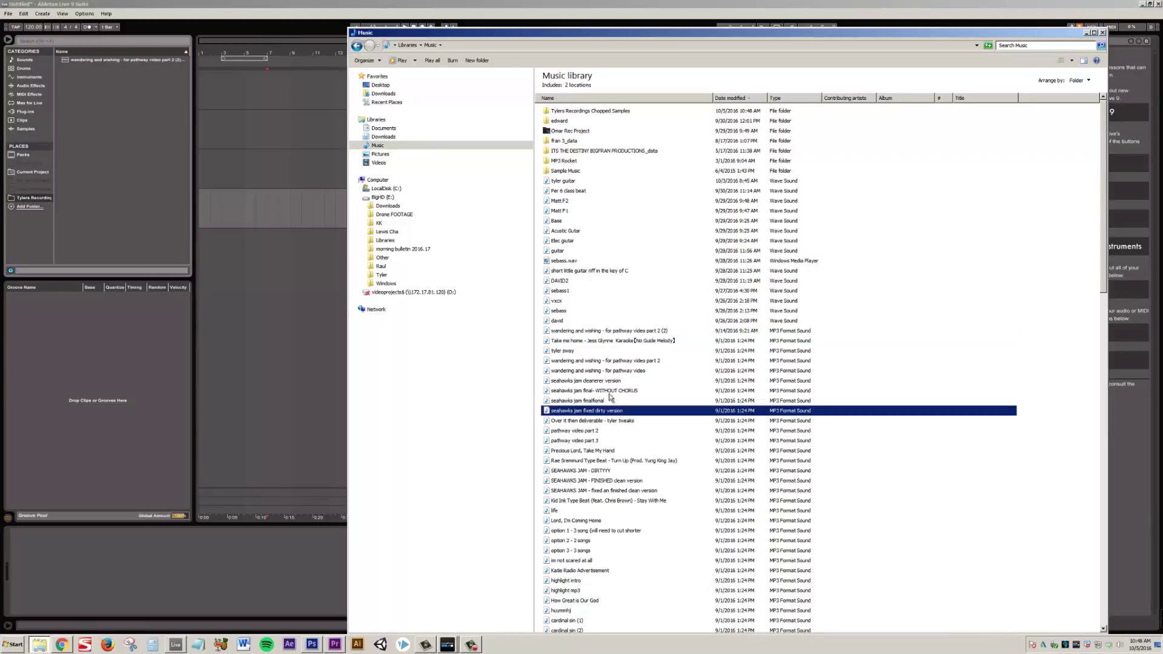
left_click(586, 272)
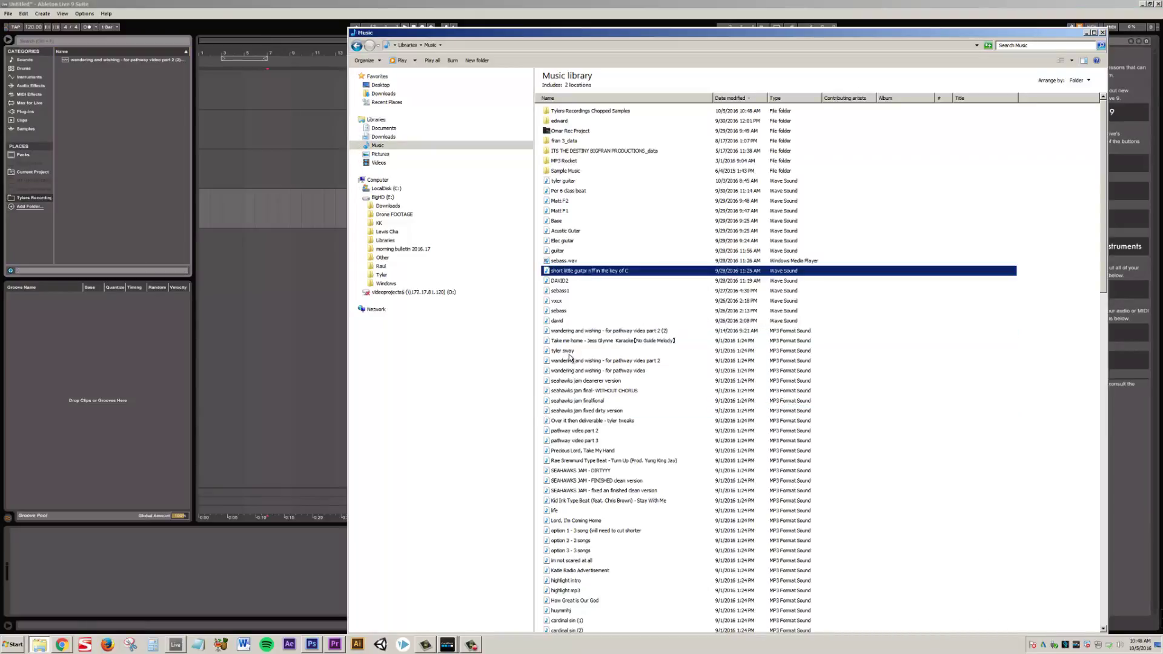
left_click_drag(570, 351, 123, 110)
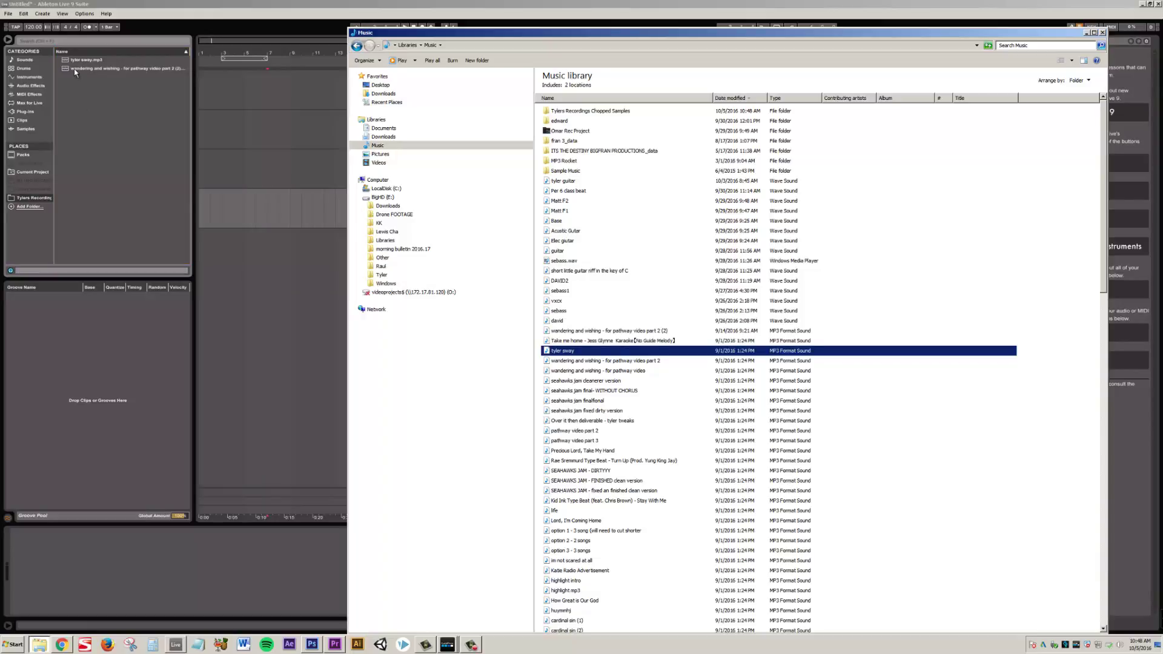
left_click(51, 208)
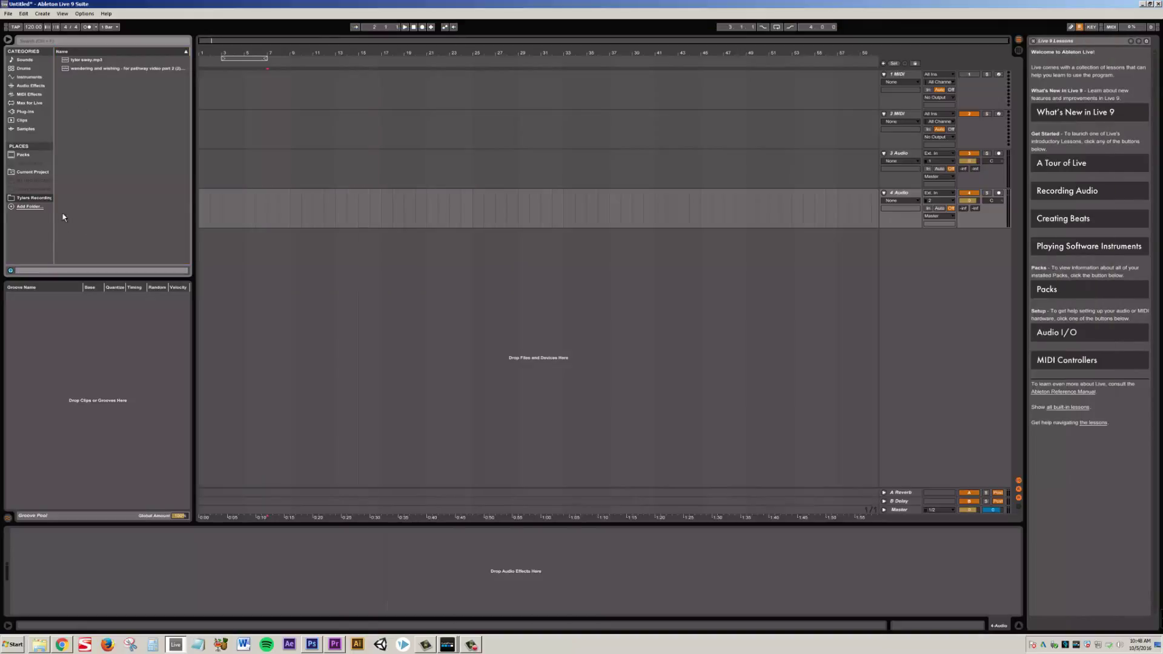
Step: Show the chopped-samples folder in the browser and flip between Session and Arrangement, ending in Arrangement
left_click(26, 198)
left_click(230, 220)
key("Tab")
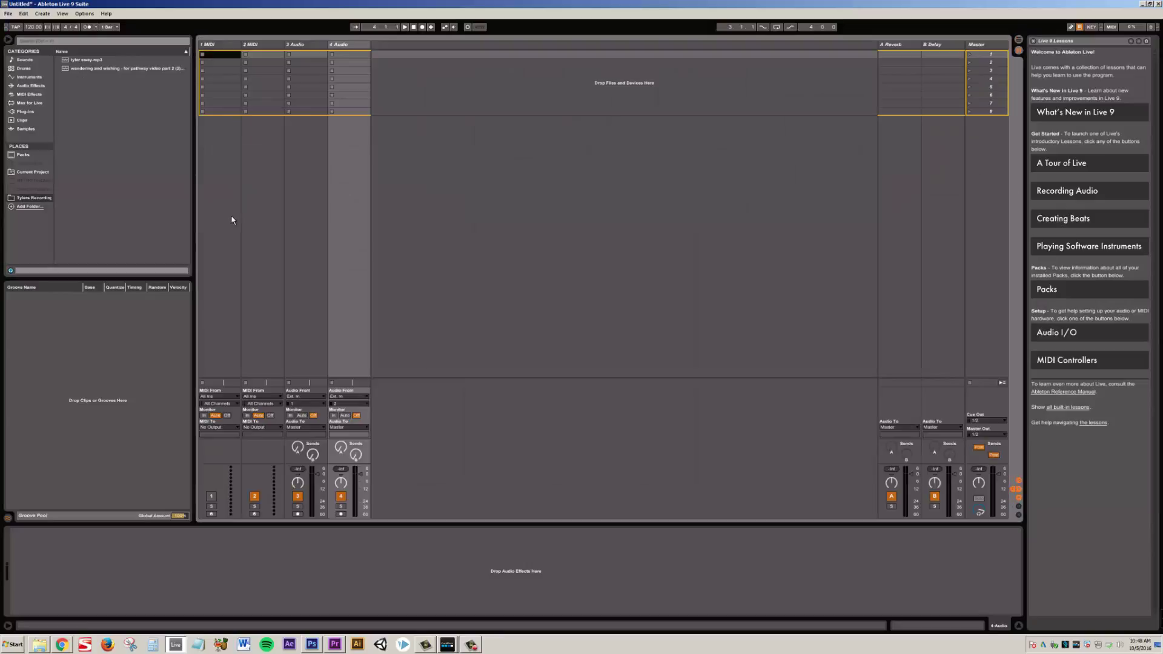
key("Tab")
key("Tab")
key("Tab")
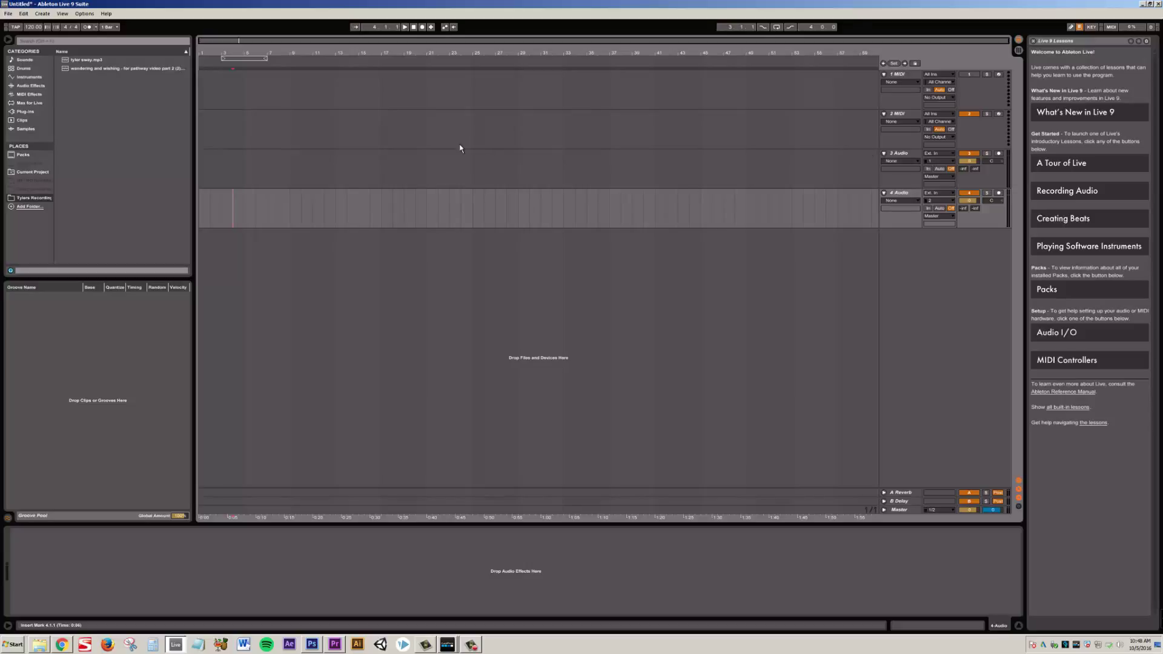
key("Tab")
key("Tab")
key("Tab")
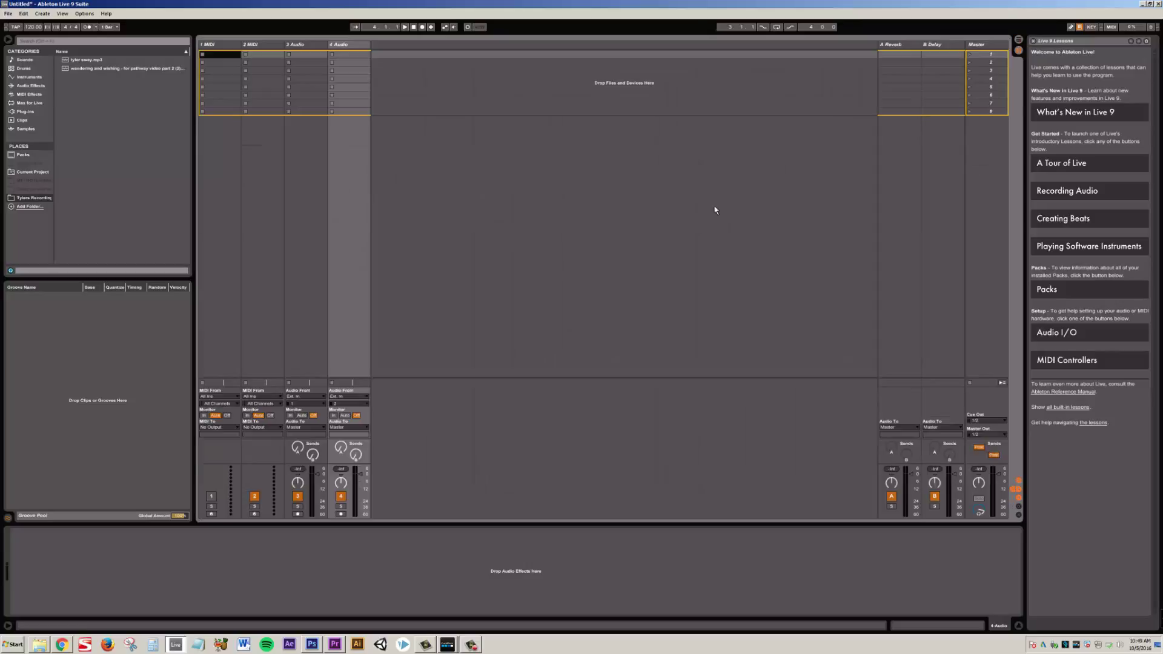
key("Tab")
key("Tab")
key("Tab")
key("Tab")
key("Tab")
key("Tab")
key("Tab")
key("Tab")
key("Tab")
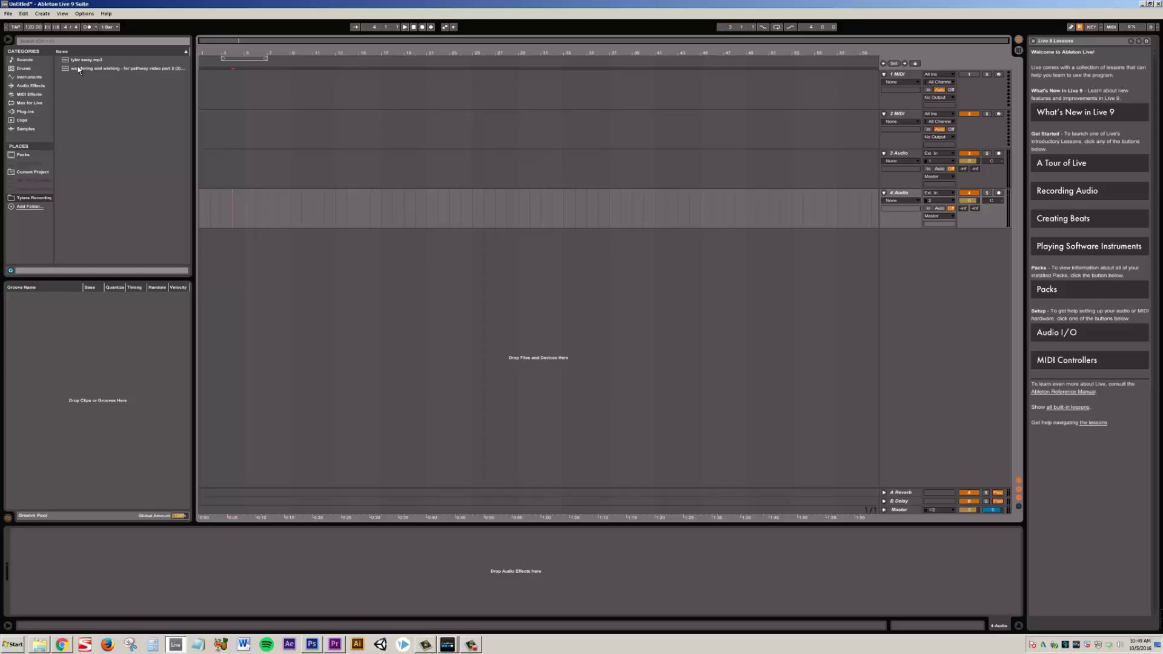
Step: Place the wandering and washing song on track 4 at bar 1 and play from bar 2
left_click_drag(79, 69, 204, 206)
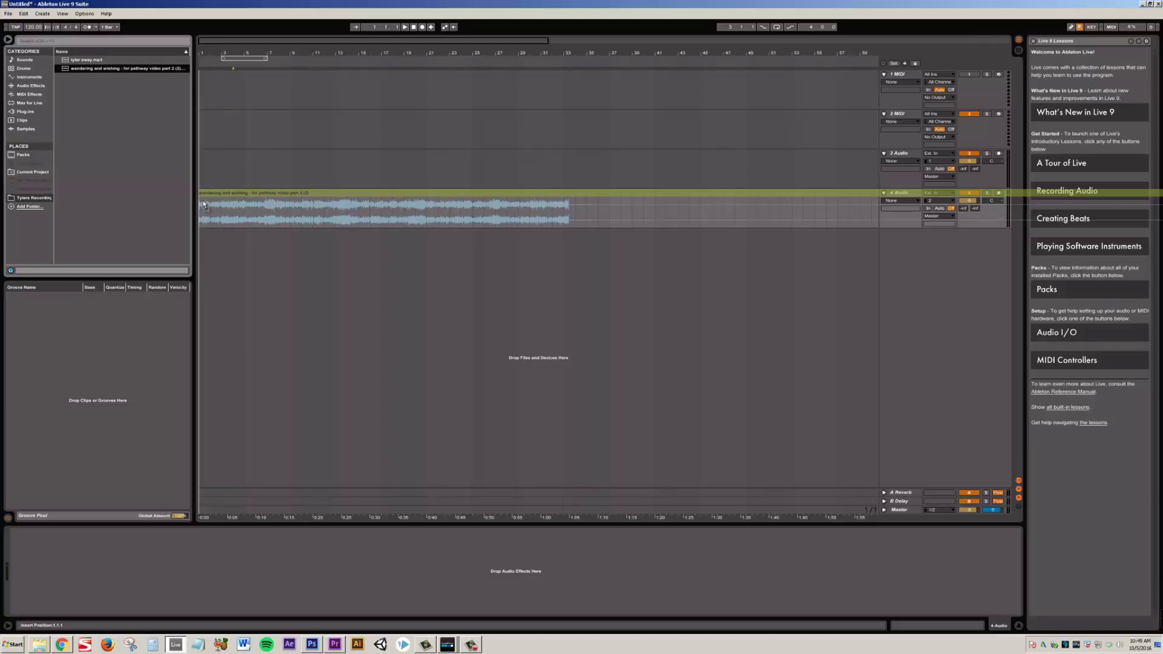
left_click_drag(205, 205, 204, 206)
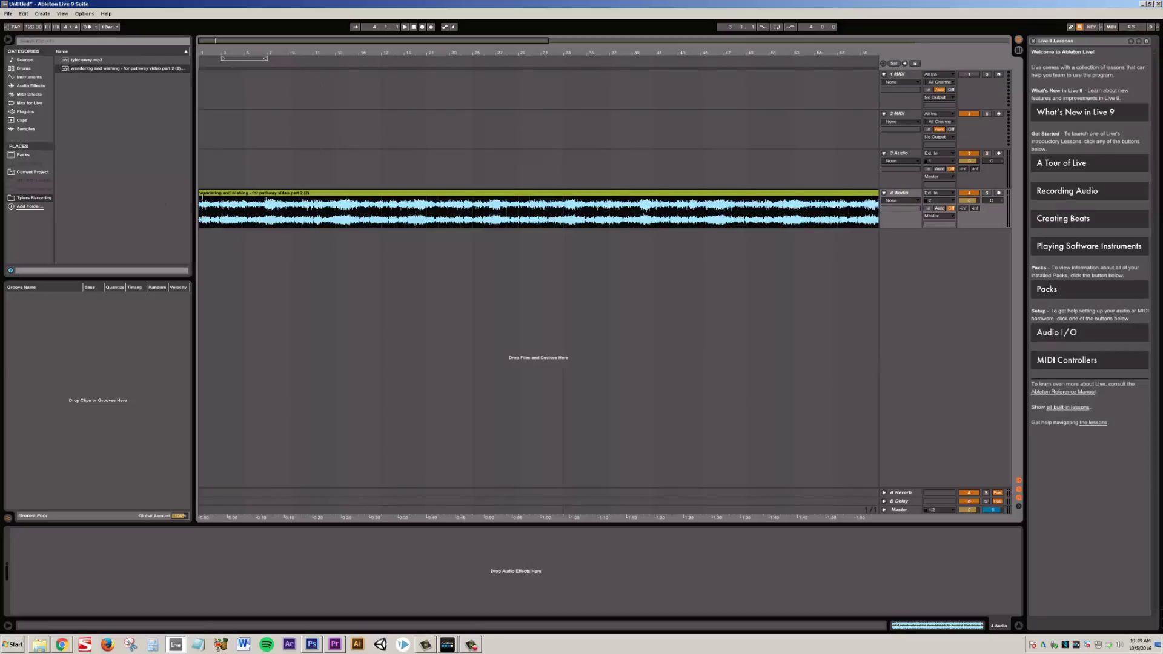
left_click(256, 210)
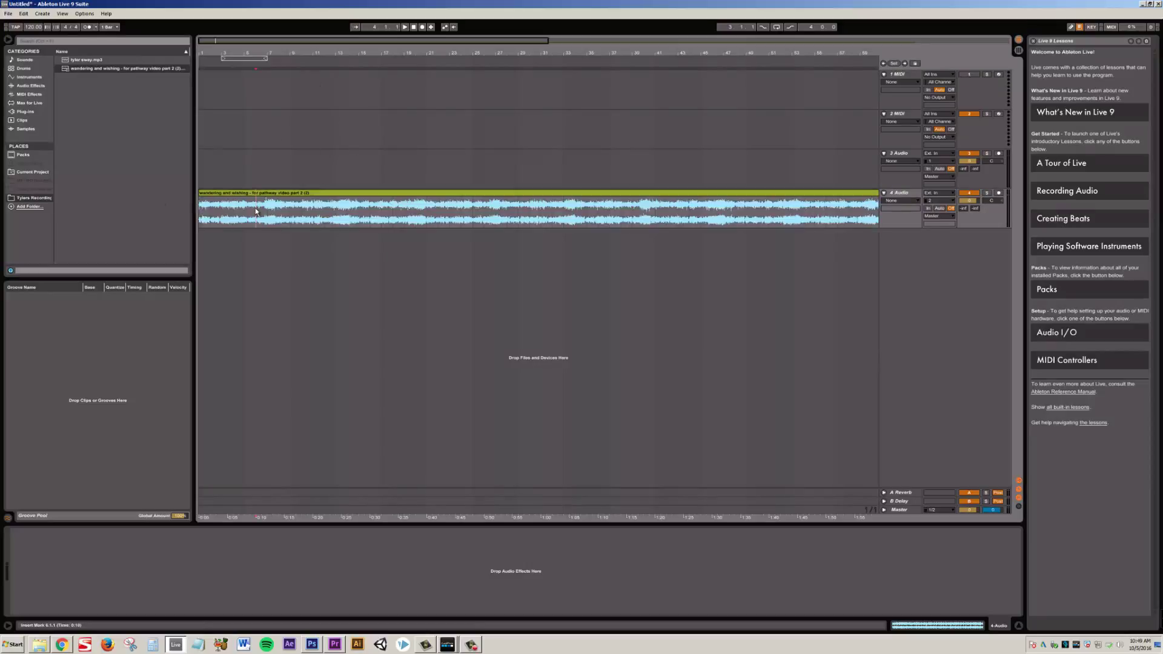
left_click(216, 221)
key("space")
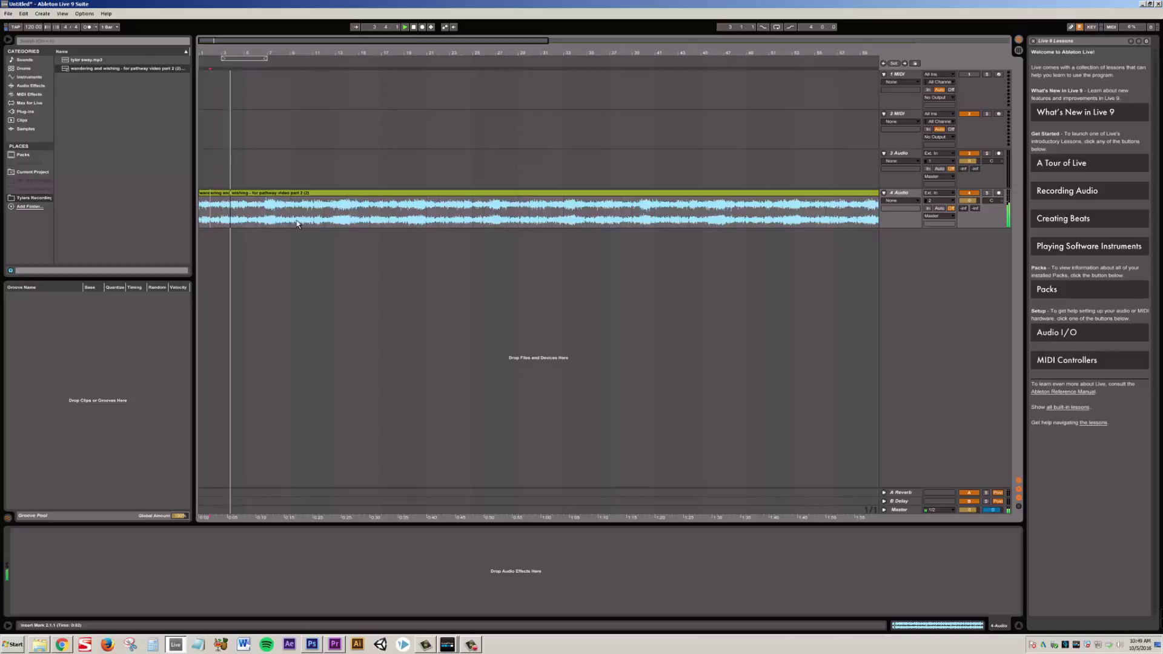
left_click(245, 215)
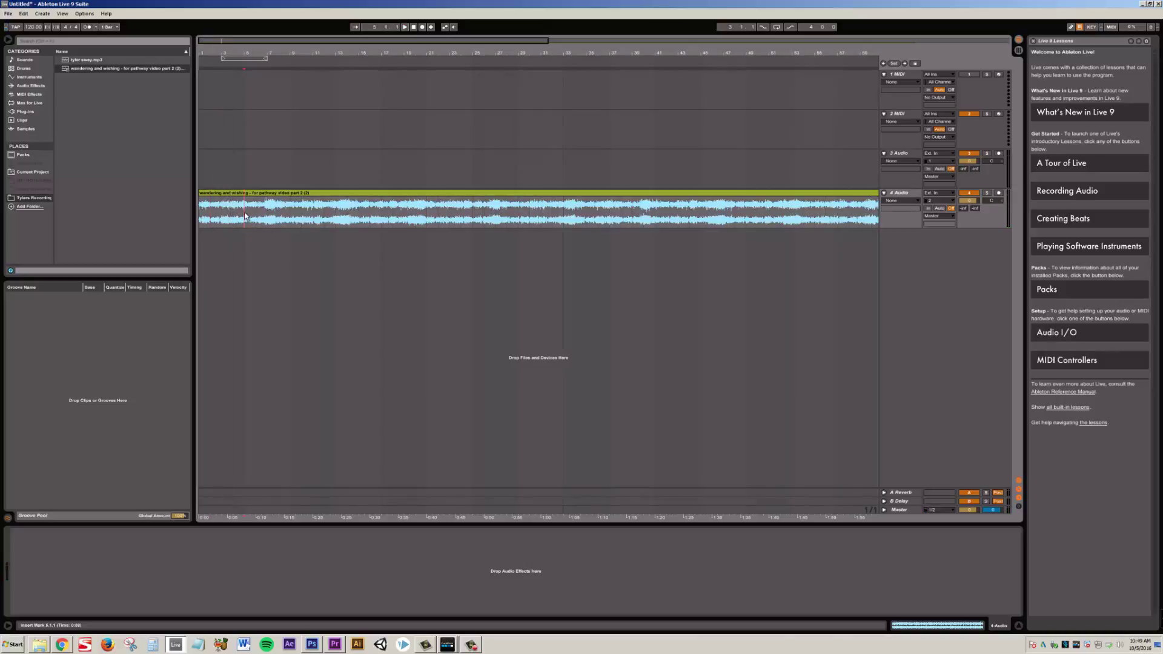
left_click_drag(245, 215, 310, 222)
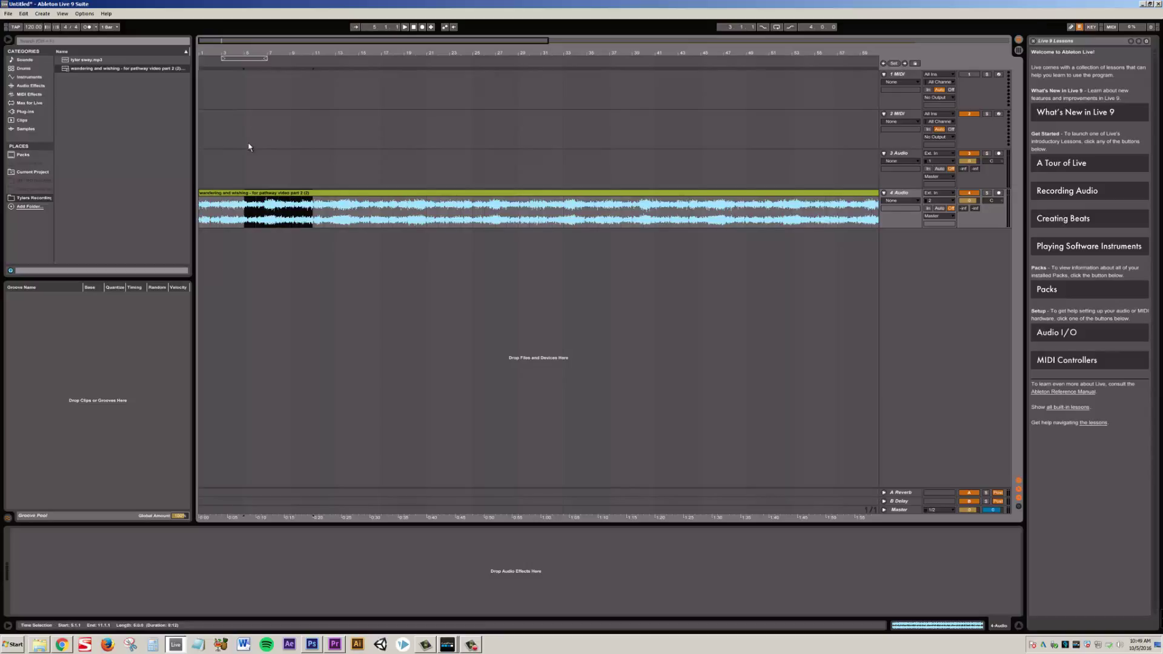
left_click(248, 228)
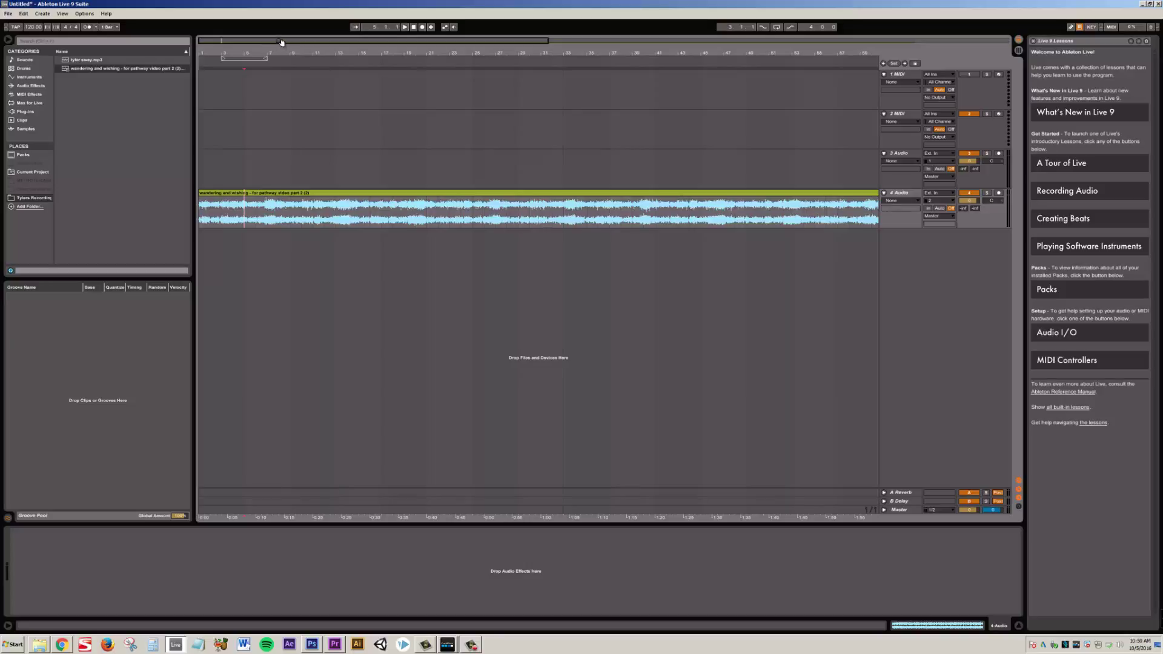
Step: Zoom into bars 13–18 and set the start position at bar 14.2.3
left_click_drag(281, 42, 282, 38)
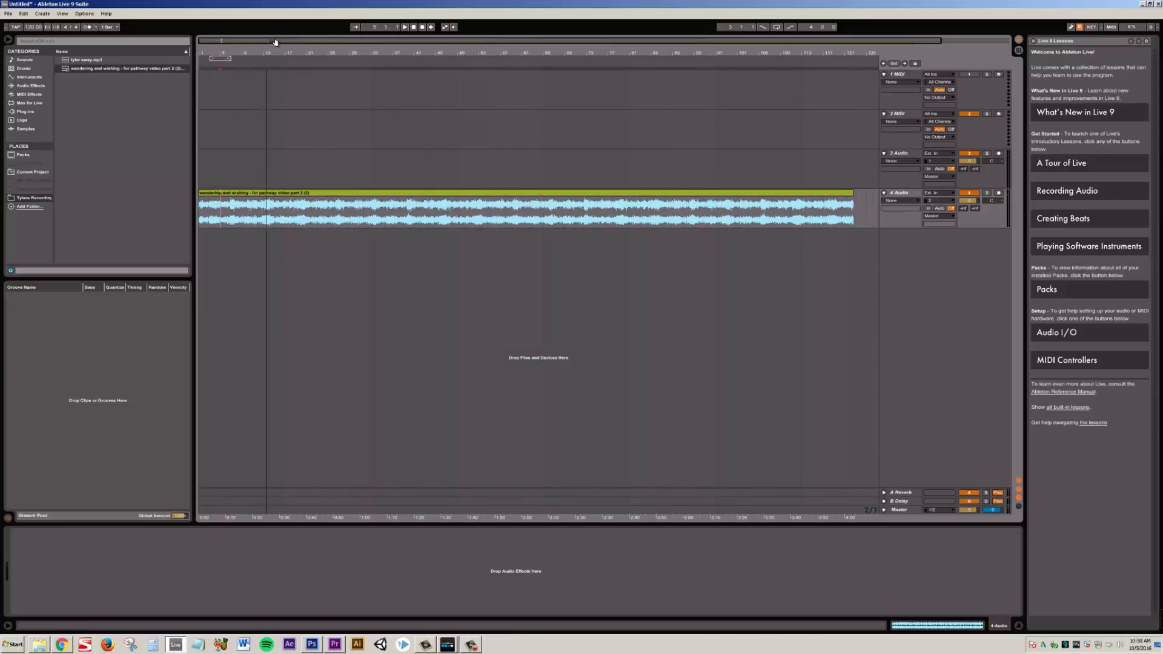
left_click_drag(275, 42, 275, 42)
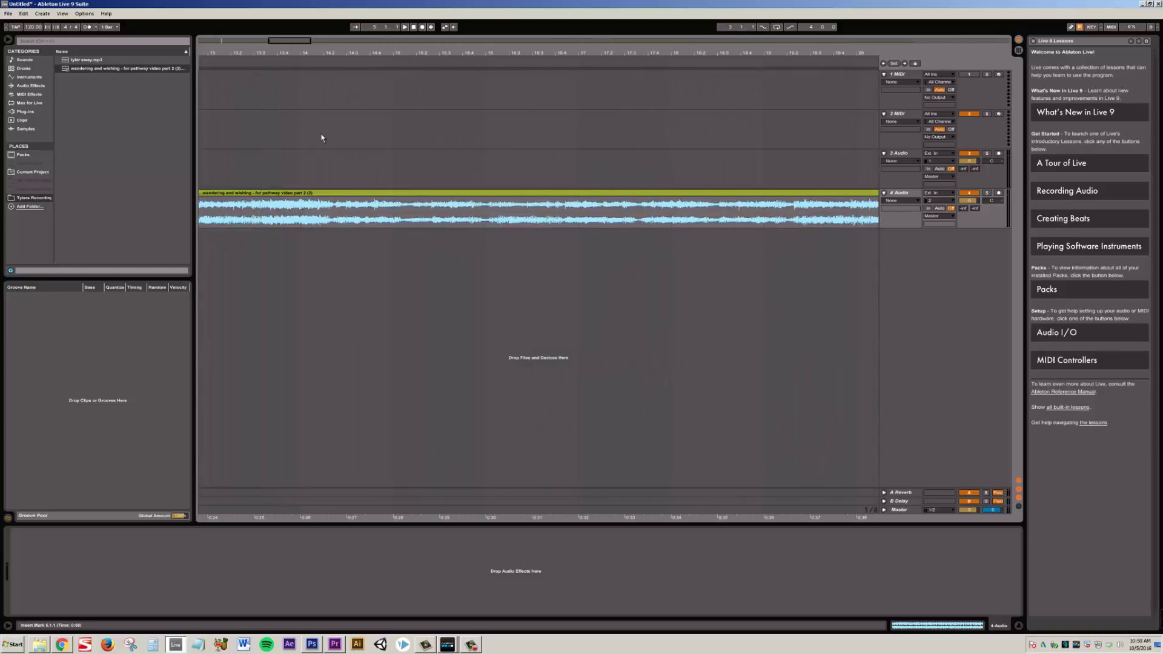
left_click(312, 222)
left_click(324, 222)
left_click(335, 222)
Step: Zoom closer around bar 14.2 and select about one bar of the clip from there
left_click_drag(299, 45, 297, 49)
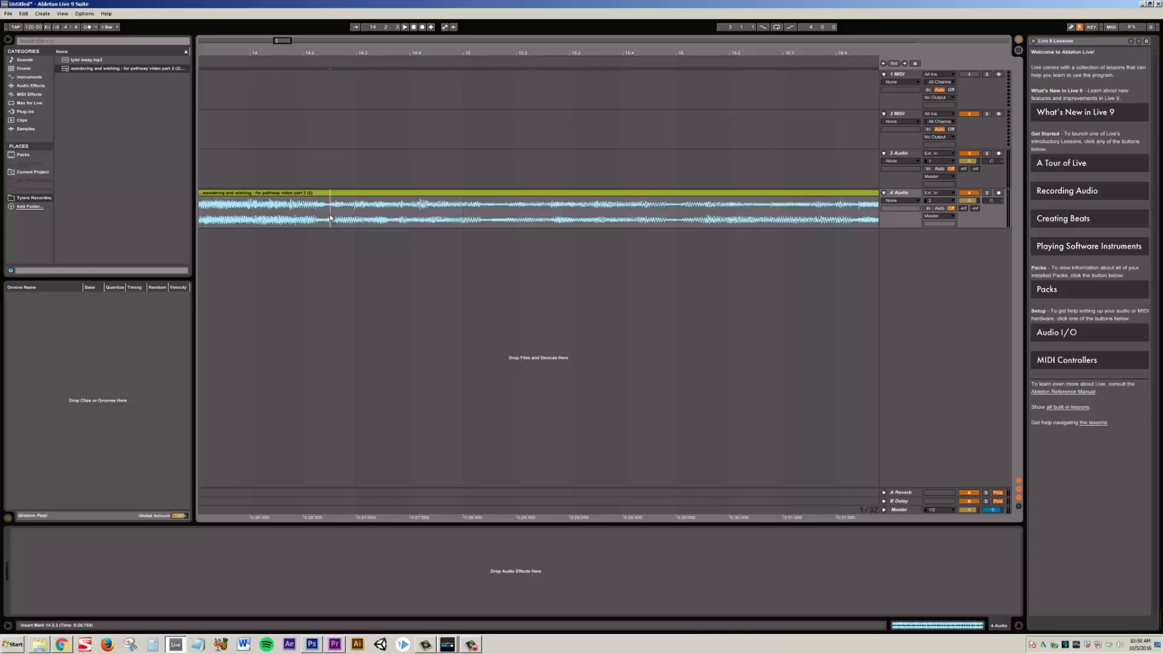
left_click_drag(293, 41, 286, 42)
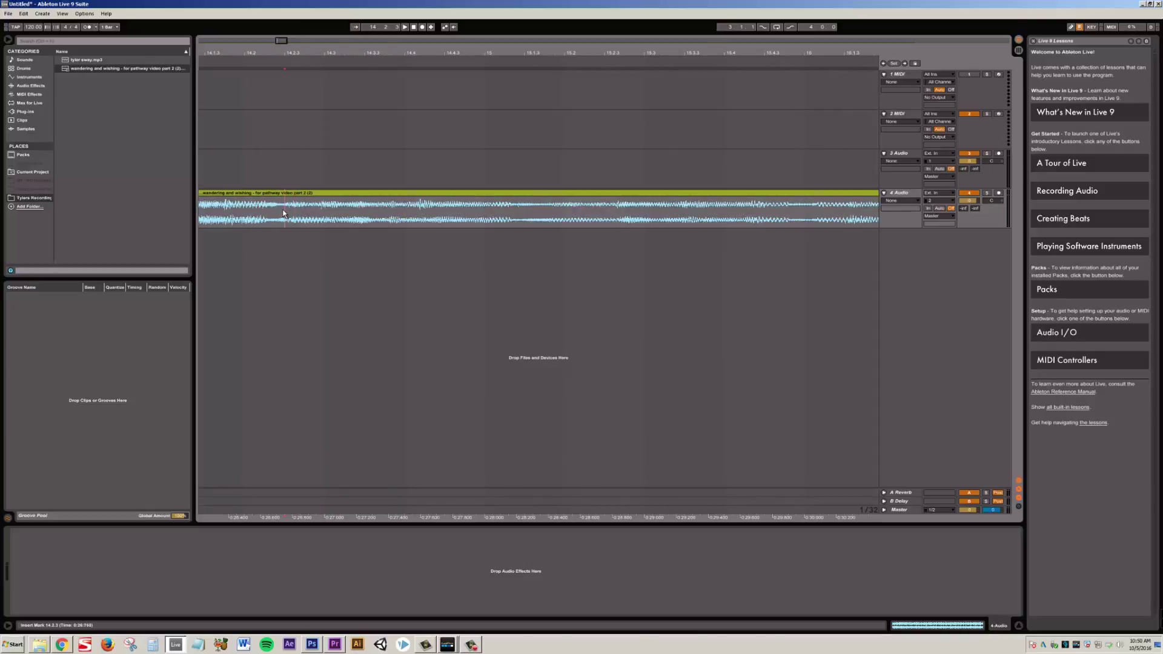
left_click_drag(285, 212, 555, 212)
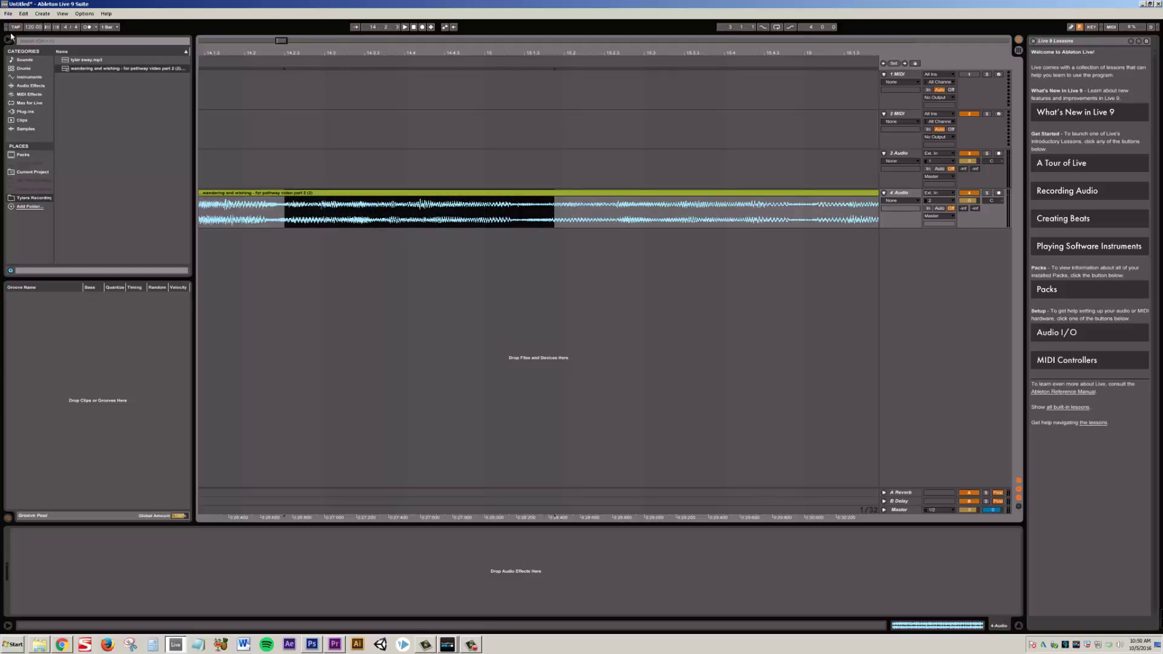
left_click(8, 14)
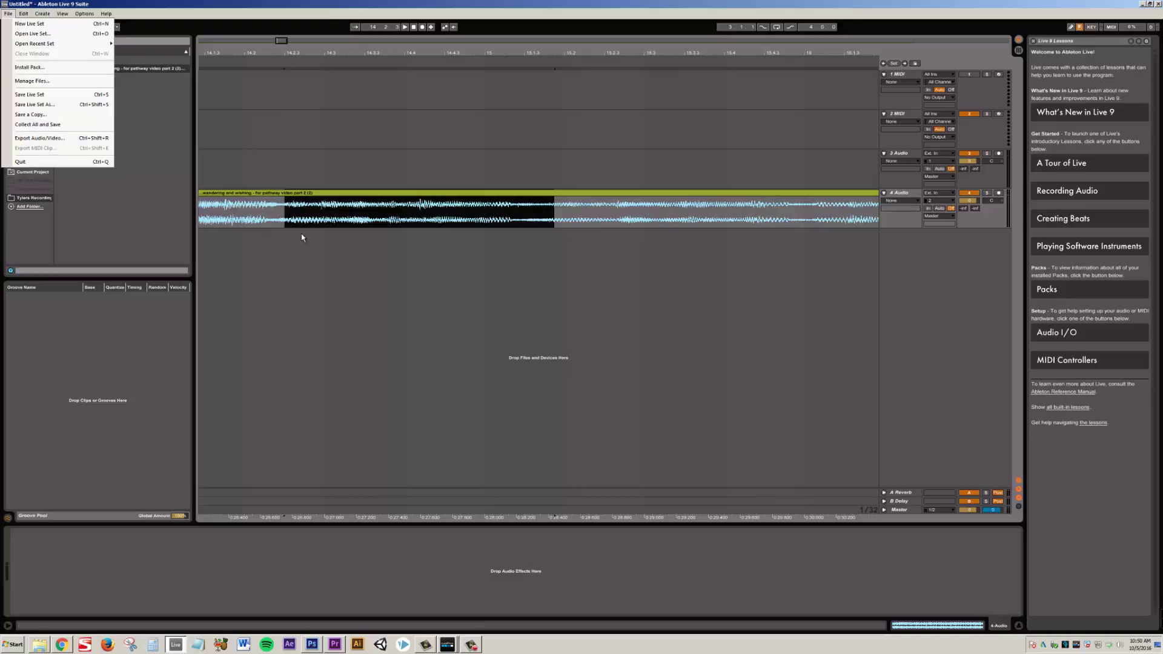
Step: Split the song clip at bar 14.2.3
left_click(294, 215)
left_click(535, 218)
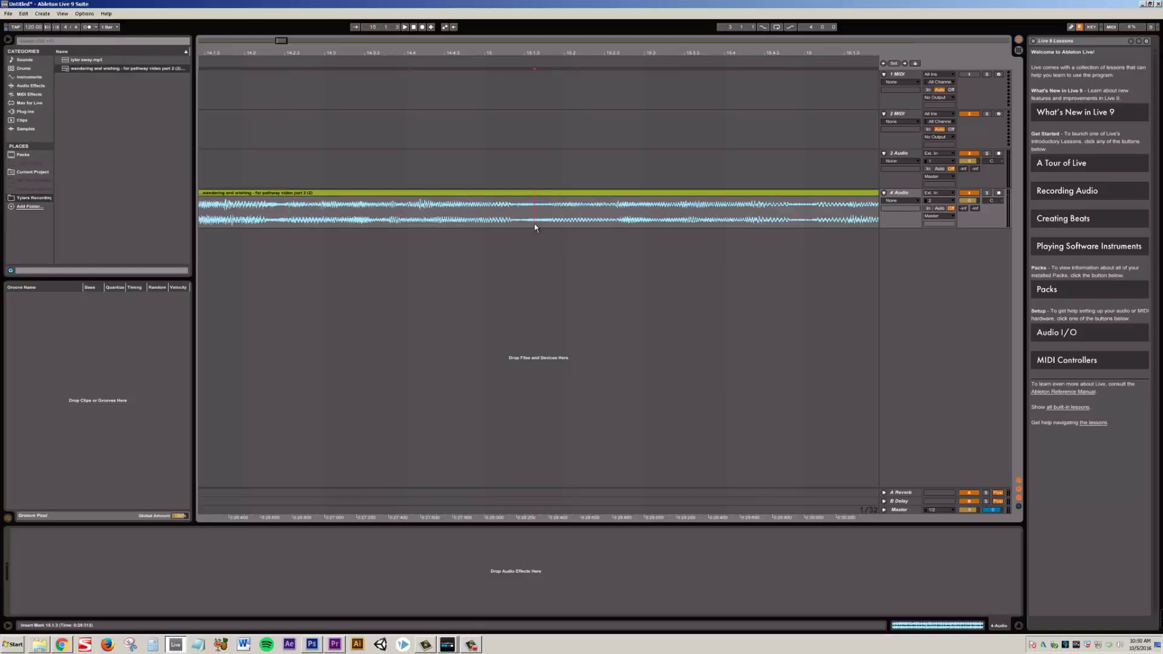
right_click(285, 208)
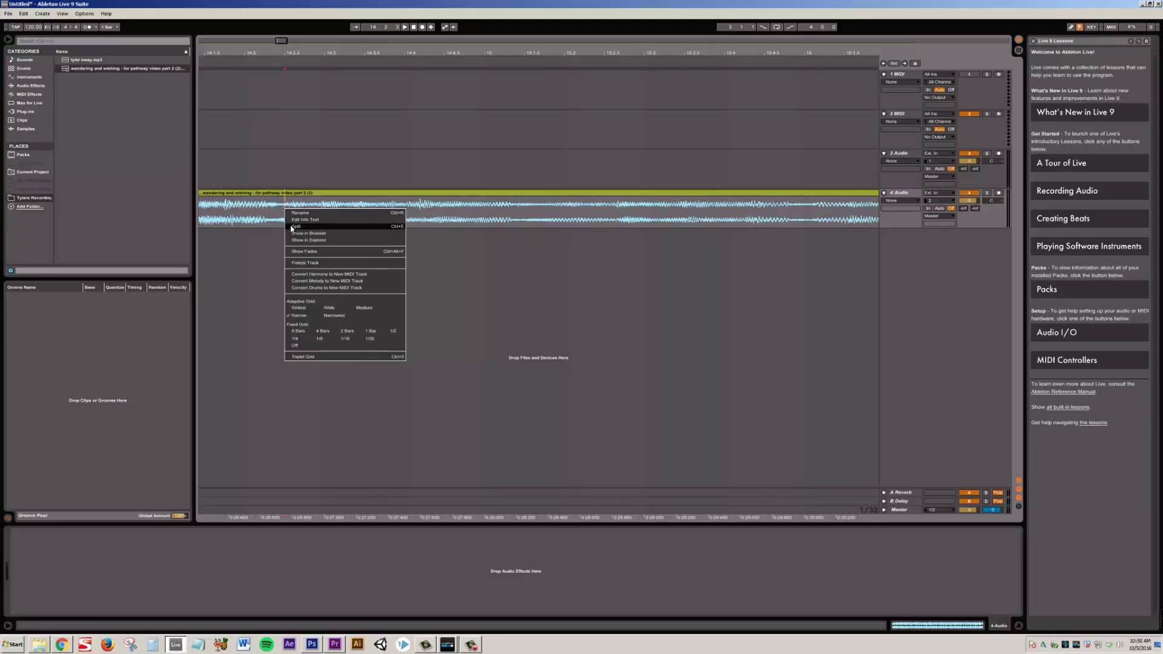
left_click(296, 226)
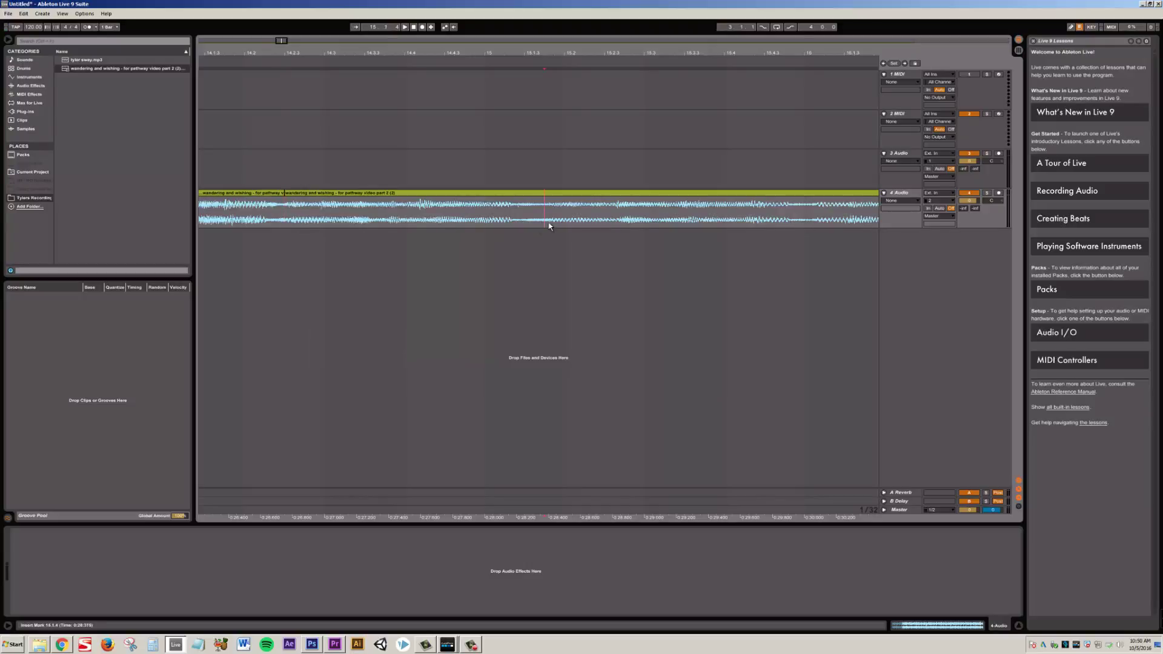
Step: Split the clip again around bar 15 to isolate the middle section
left_click(571, 221)
left_click(486, 220)
key("space")
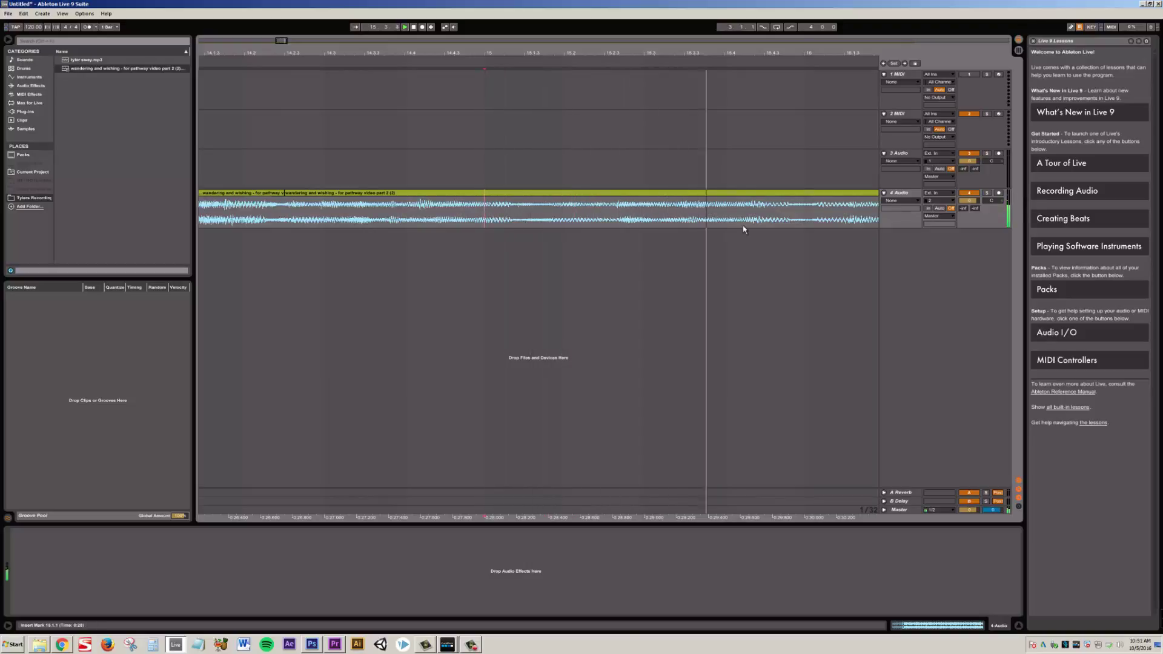
right_click(806, 215)
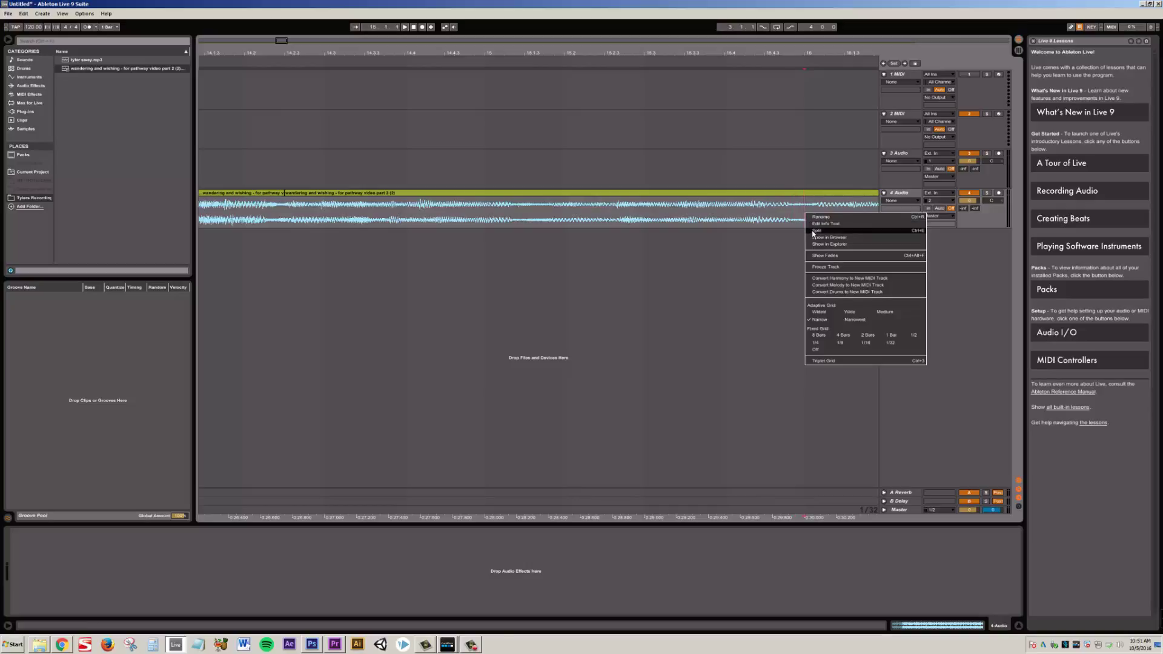
left_click(815, 231)
left_click(495, 212)
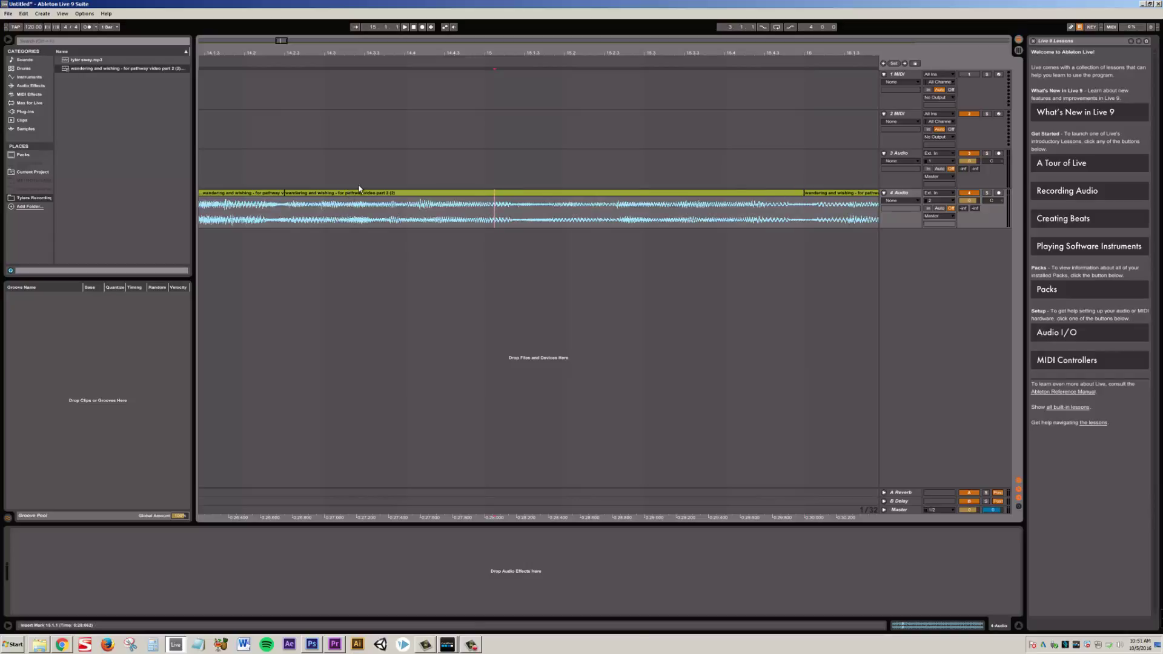
Step: Select the middle clip and export it via File > Export Audio/Video
left_click(322, 197)
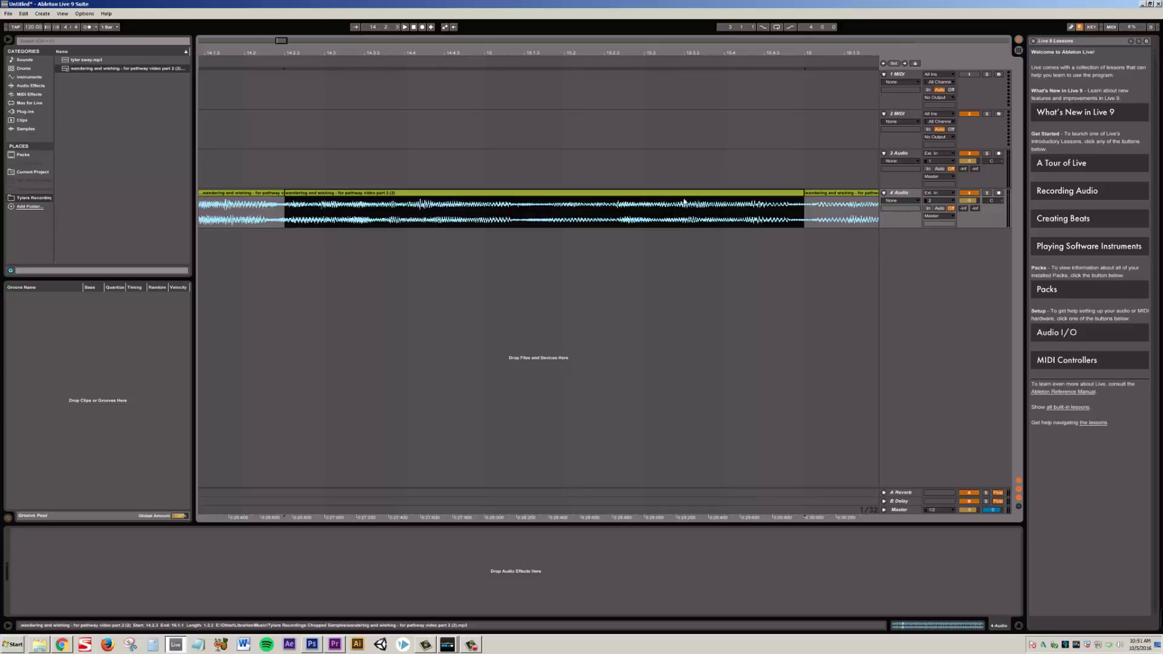
left_click(9, 14)
left_click(26, 138)
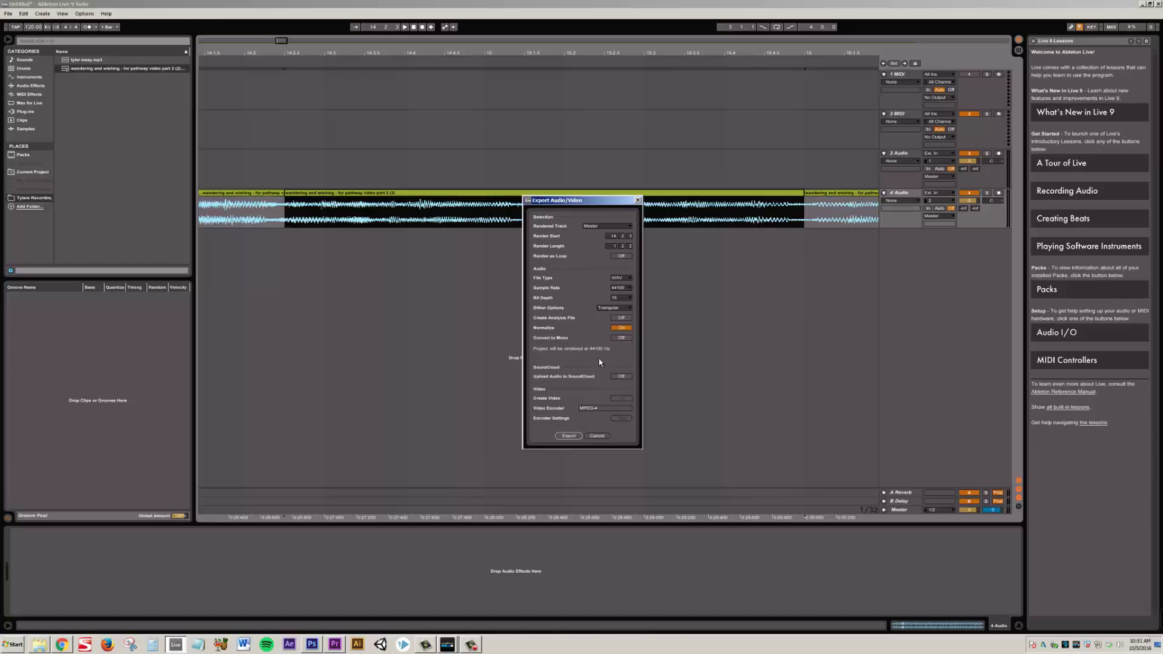
left_click(573, 436)
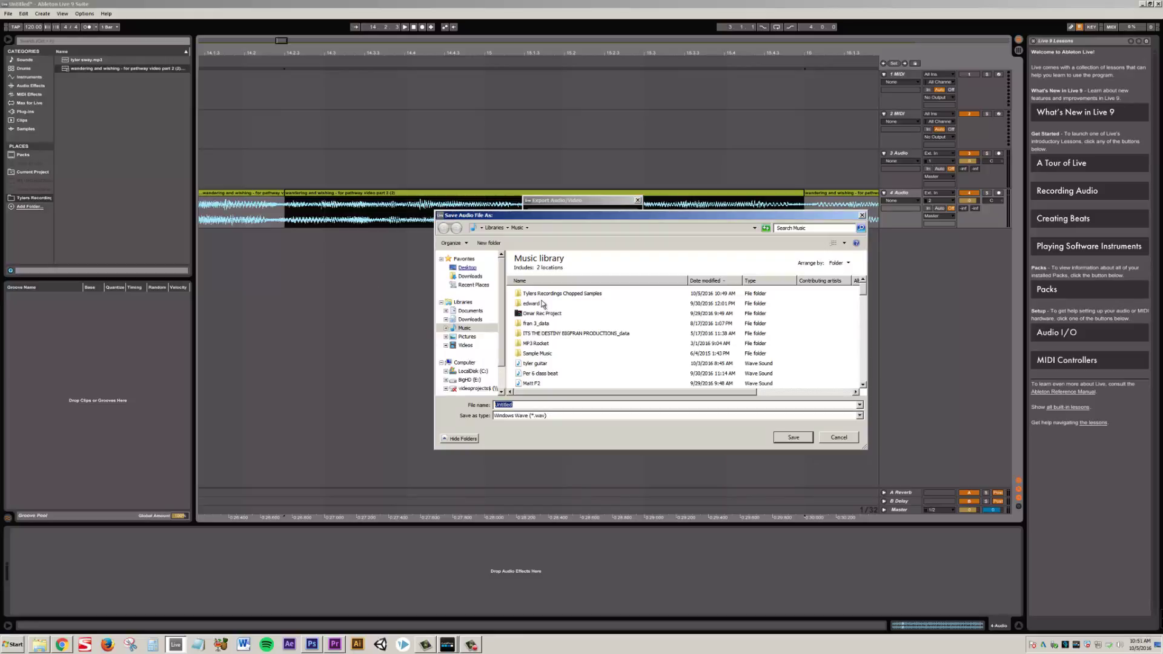
Step: Save the WAV in the chopped-samples folder under a 'chopped up version' file name
left_click(461, 304)
left_click(464, 328)
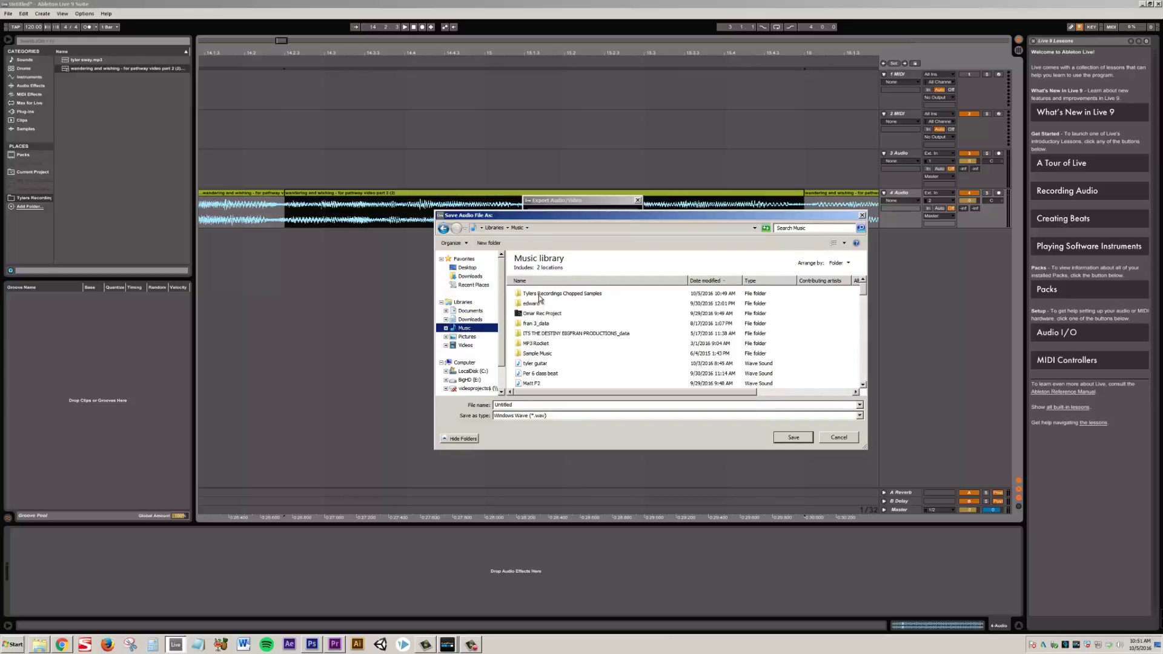
left_click(539, 295)
left_click(778, 439)
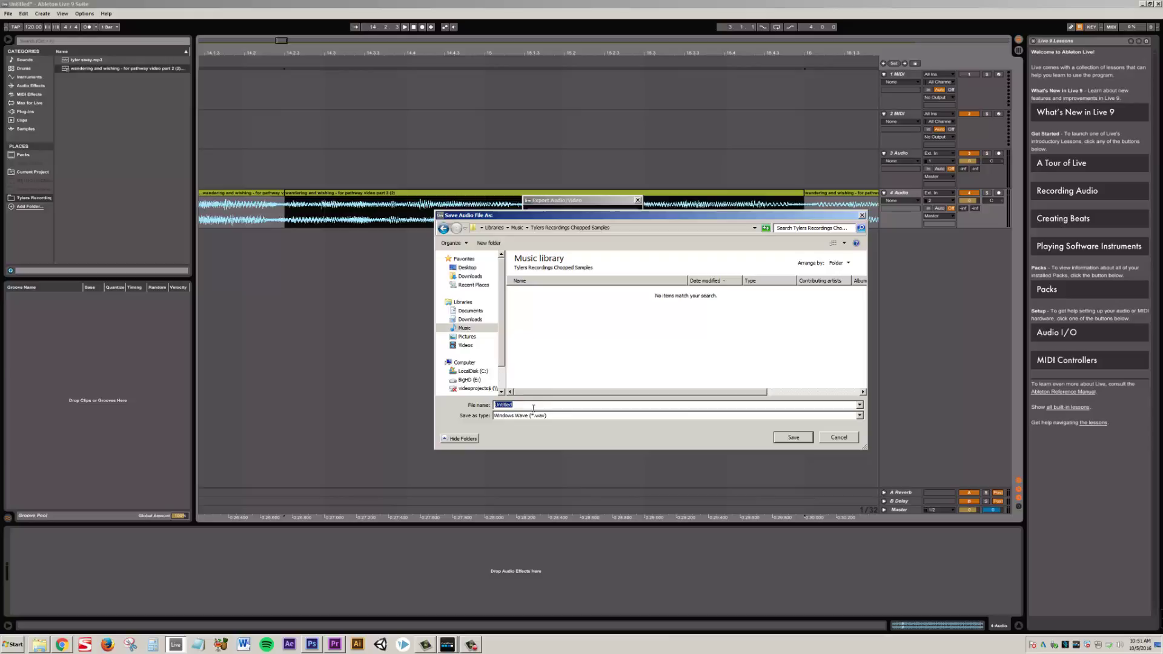
type("chopped up version of tyhlers song")
key("Return")
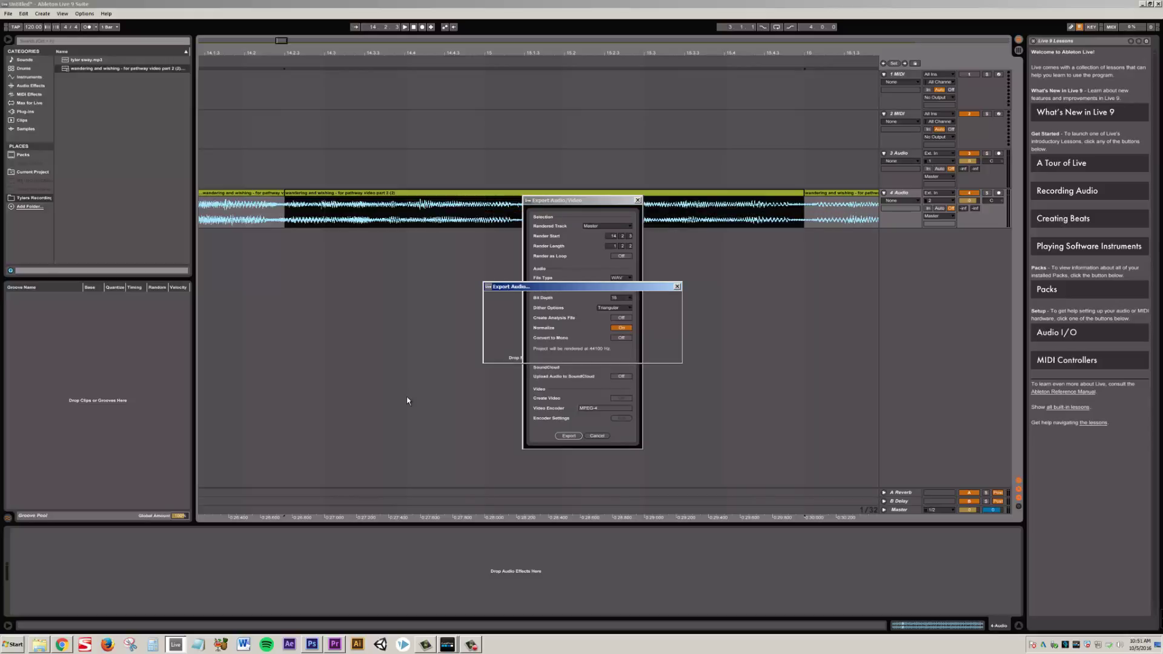
Step: Open the recordings folder under Places in the browser to show the exported WAV
left_click(76, 78)
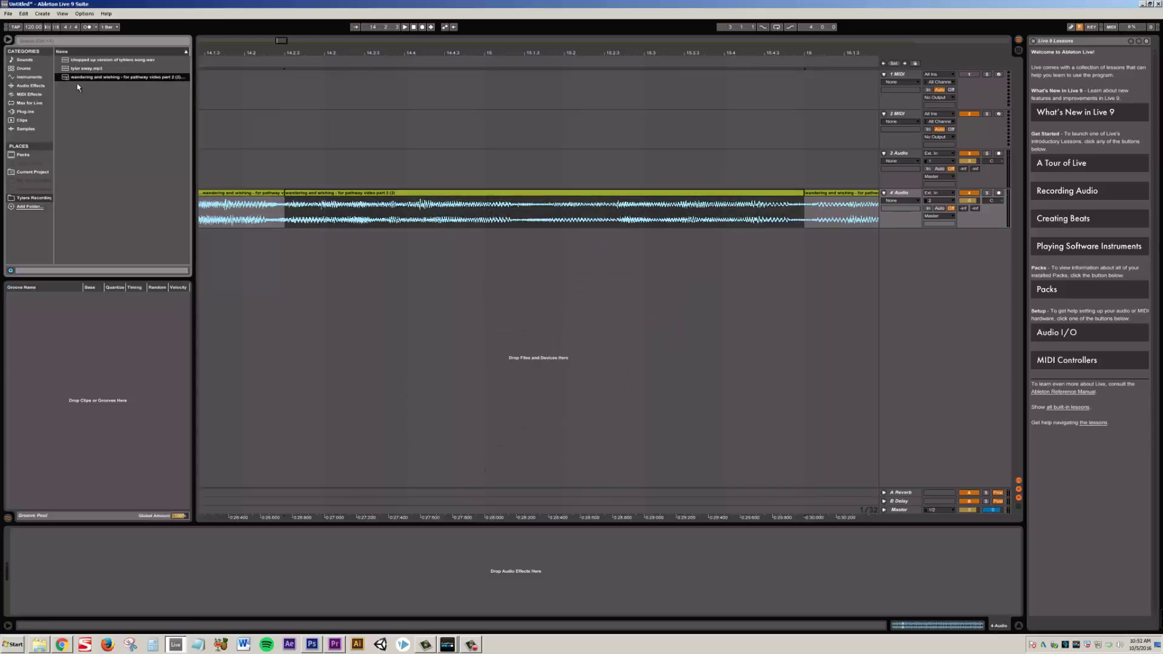
left_click(29, 190)
left_click(28, 199)
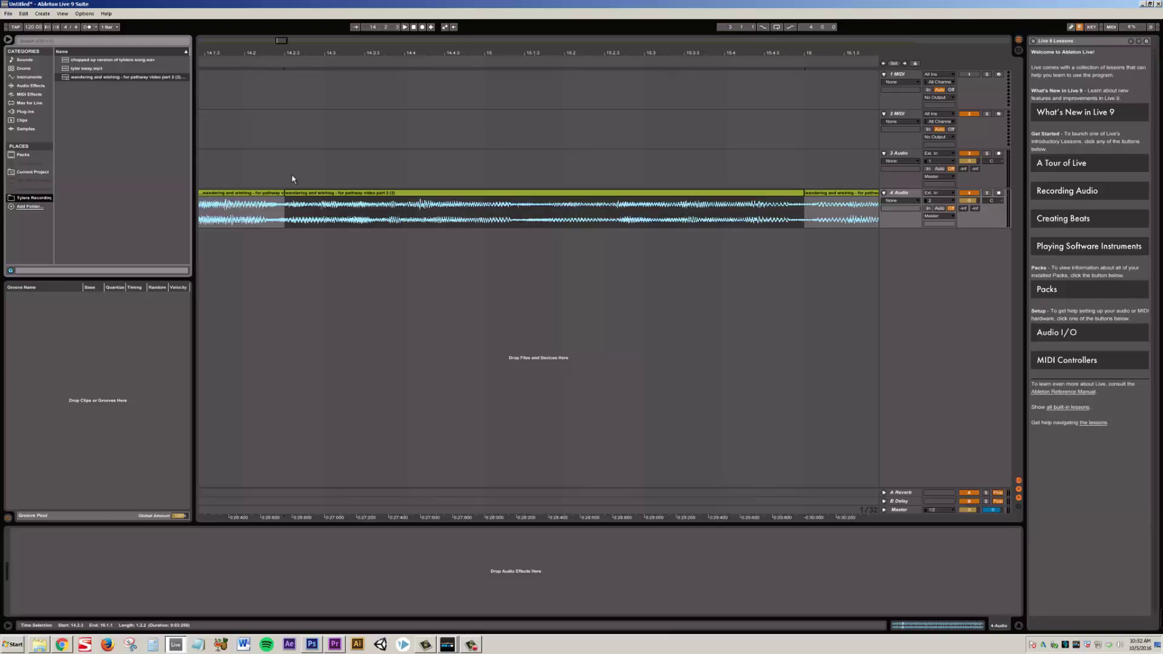
Step: Delete all three song clip pieces from track 4
mouse_move(270, 158)
left_mouse_down()
mouse_move(312, 185)
mouse_move(831, 221)
left_mouse_up()
left_click(829, 201)
left_click(827, 195)
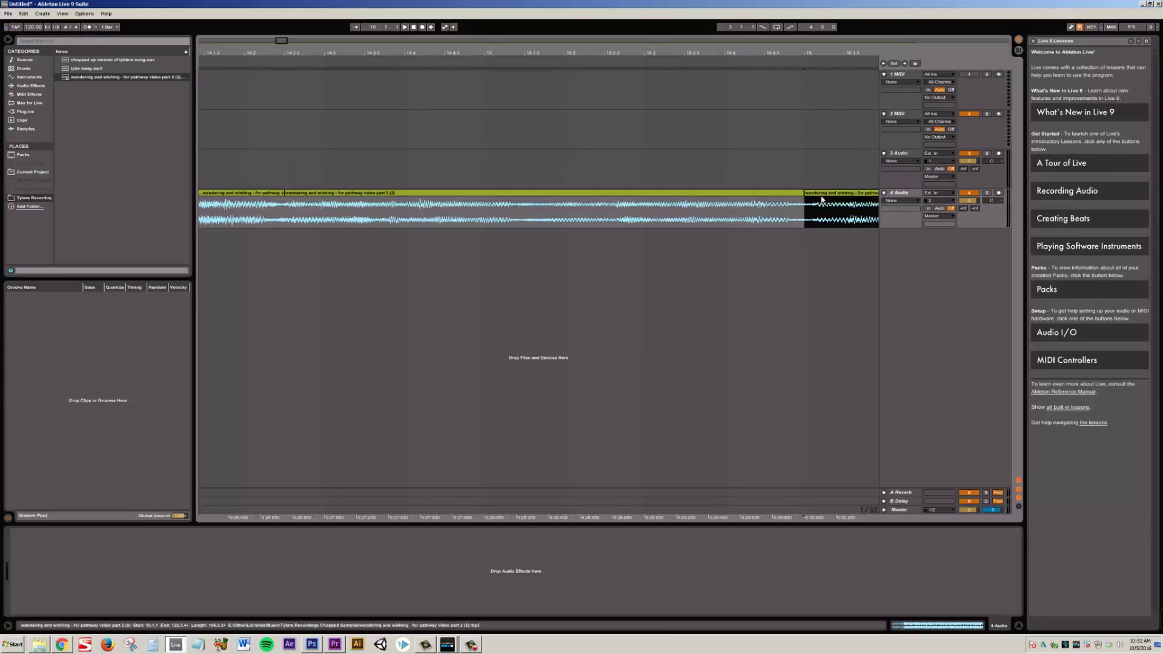
key("Delete")
left_click(762, 196)
key("Delete")
left_click(250, 212)
key("Delete")
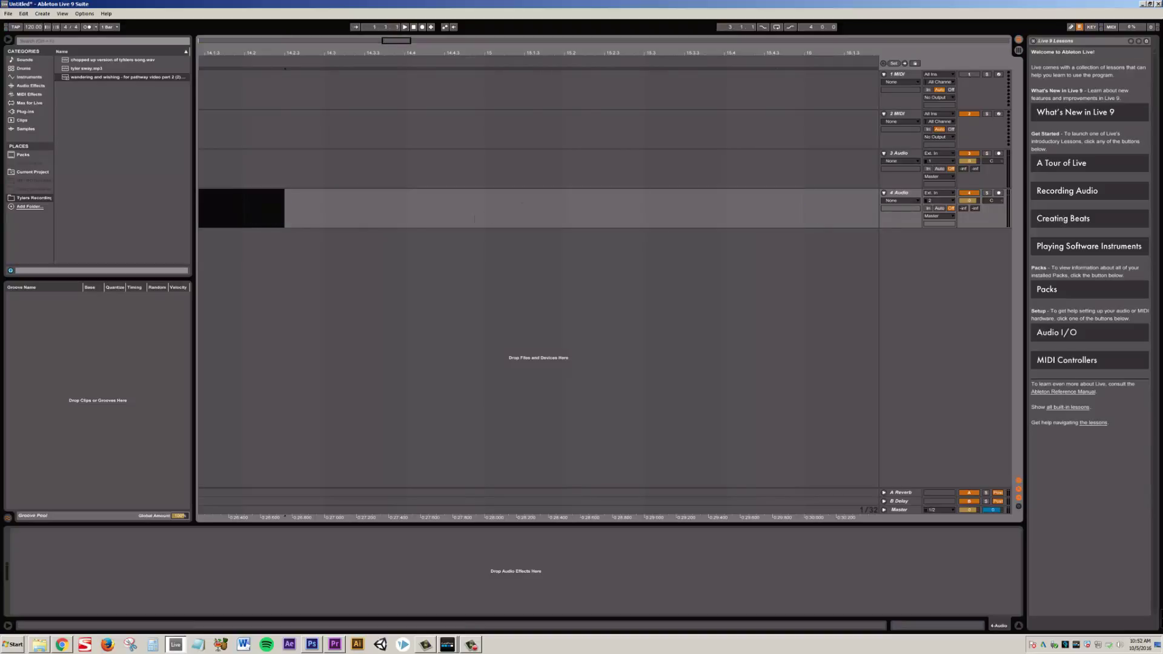
Step: In Session View, drop the exported chopped WAV into track 3's first clip slot and launch it
left_click(1019, 49)
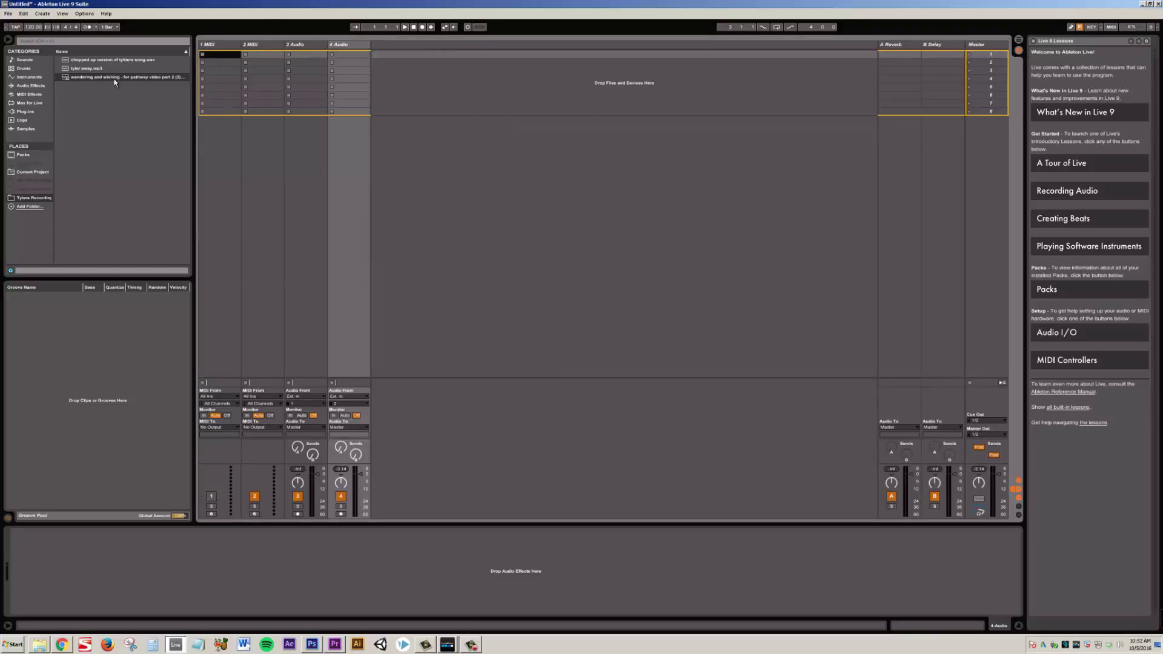
left_click_drag(112, 60, 215, 72)
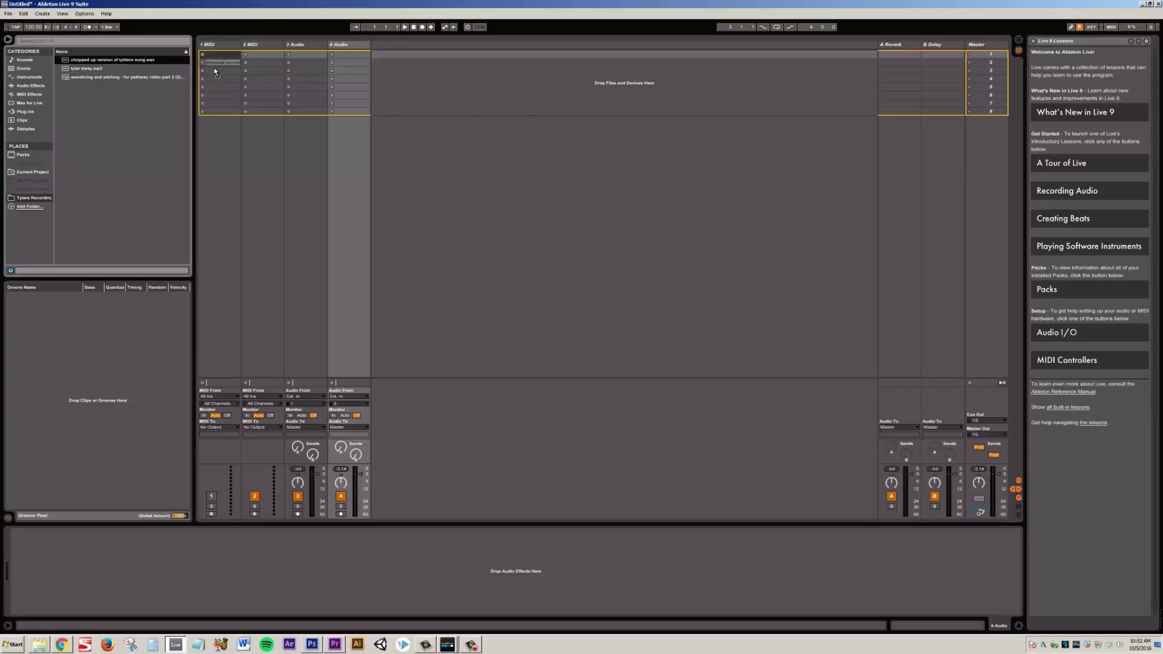
left_click_drag(288, 63, 297, 57)
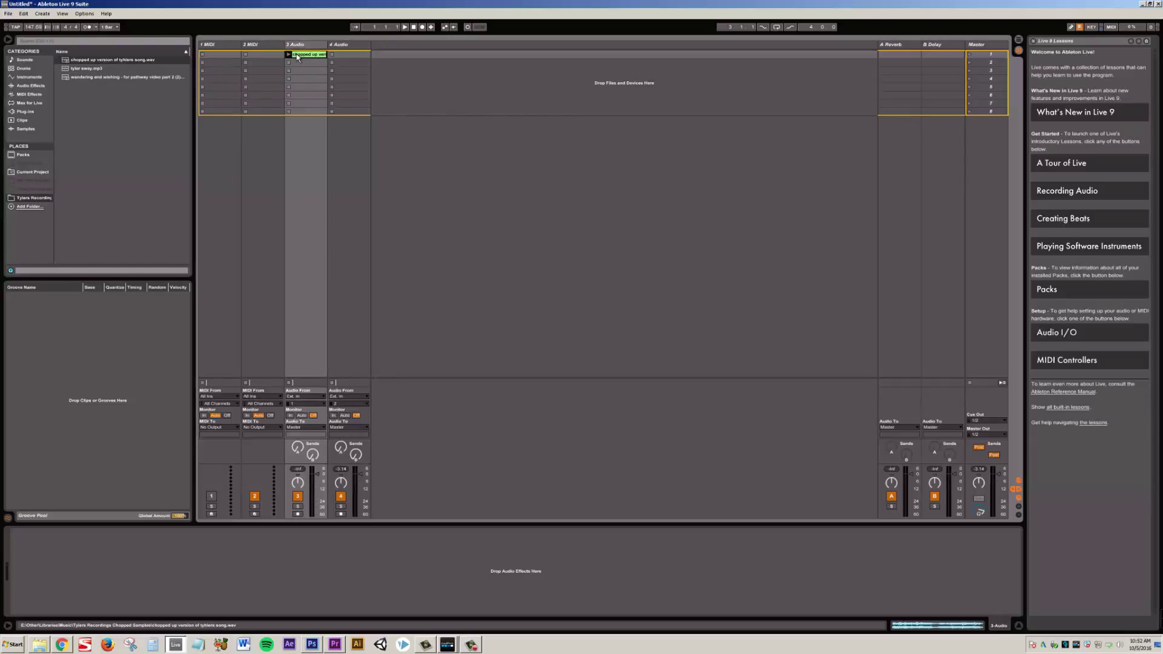
left_click(289, 55)
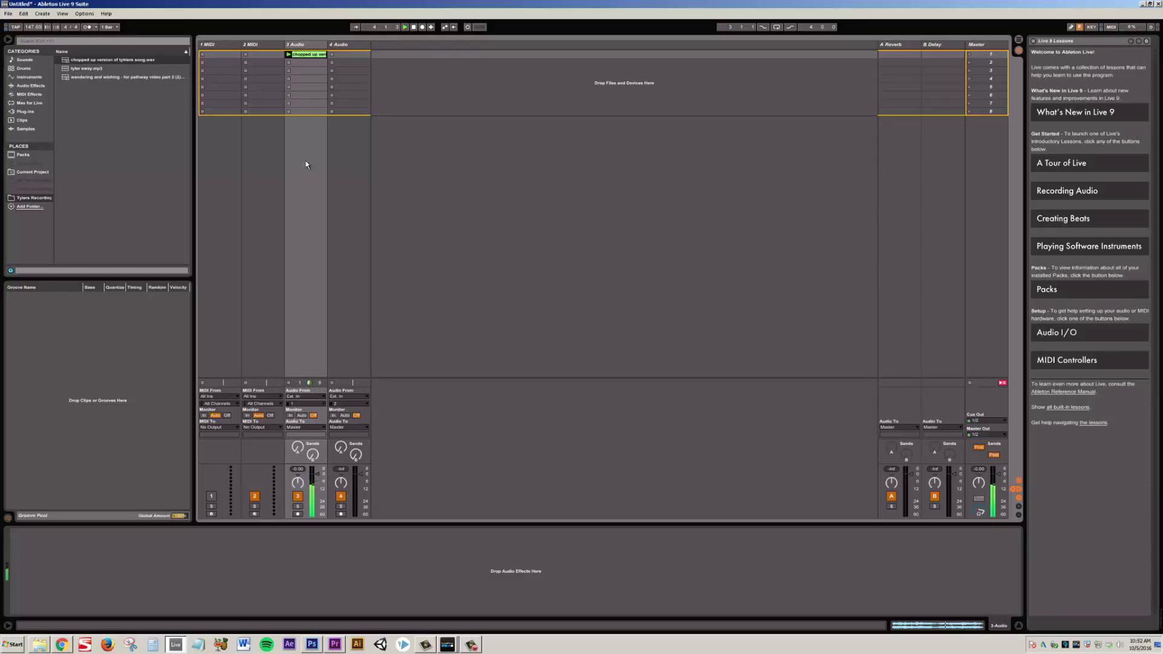
Step: Open the new clip's waveform in Clip View and audition it from the start
double_click(302, 55)
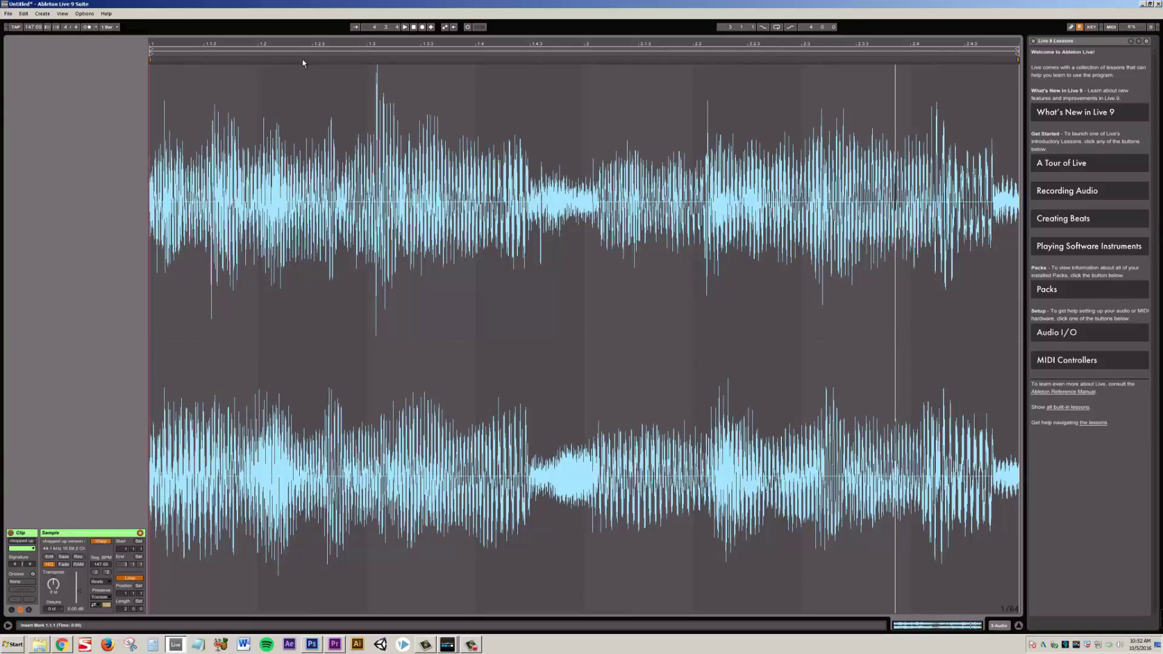
key("space")
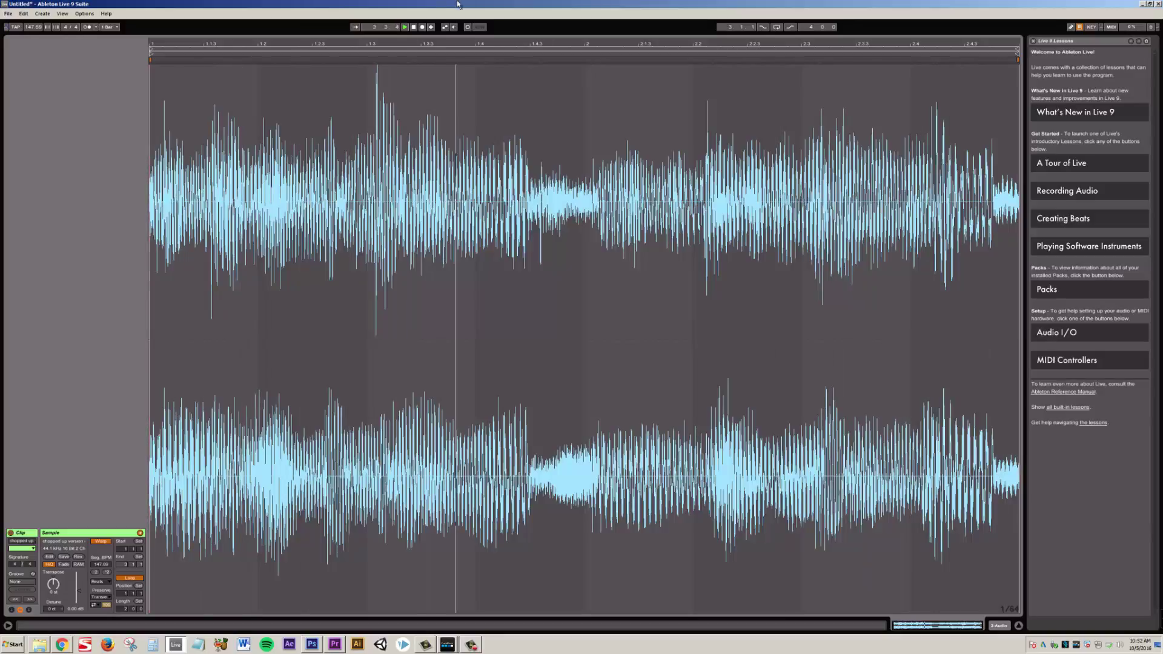
key("space")
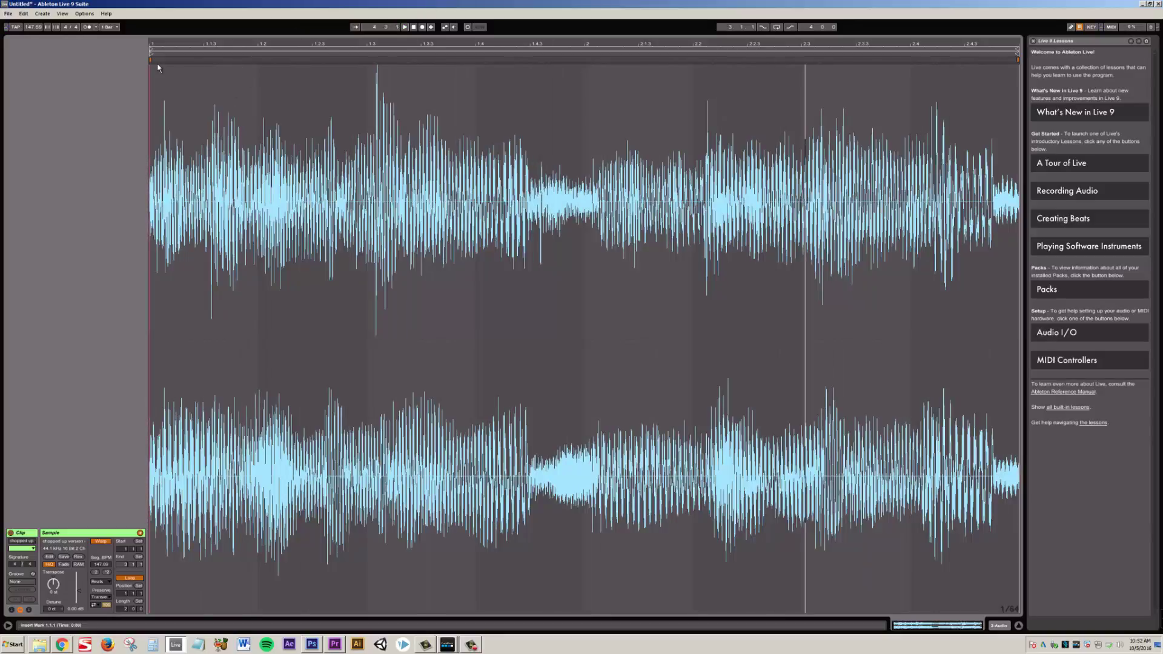
left_click(151, 46)
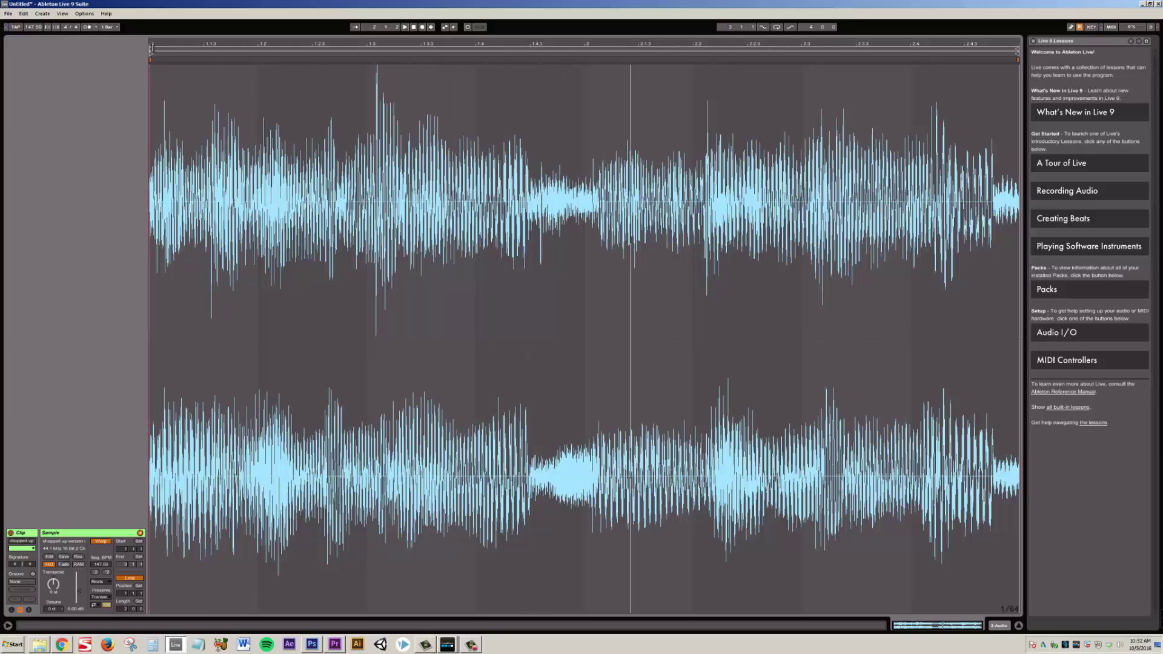
Step: Move the clip start to about 1.3 and the loop end to about 2.3, then play the loop
mouse_move(151, 46)
left_mouse_down()
mouse_move(380, 49)
mouse_move(158, 47)
mouse_move(368, 49)
left_mouse_up()
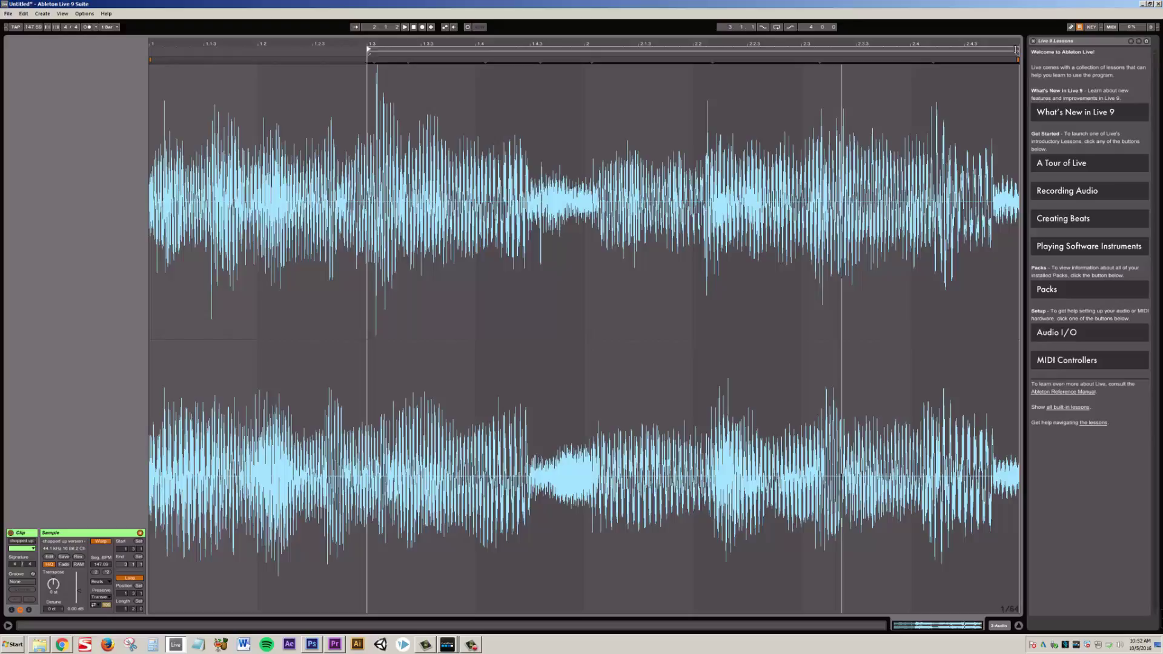
left_click_drag(1017, 50, 801, 50)
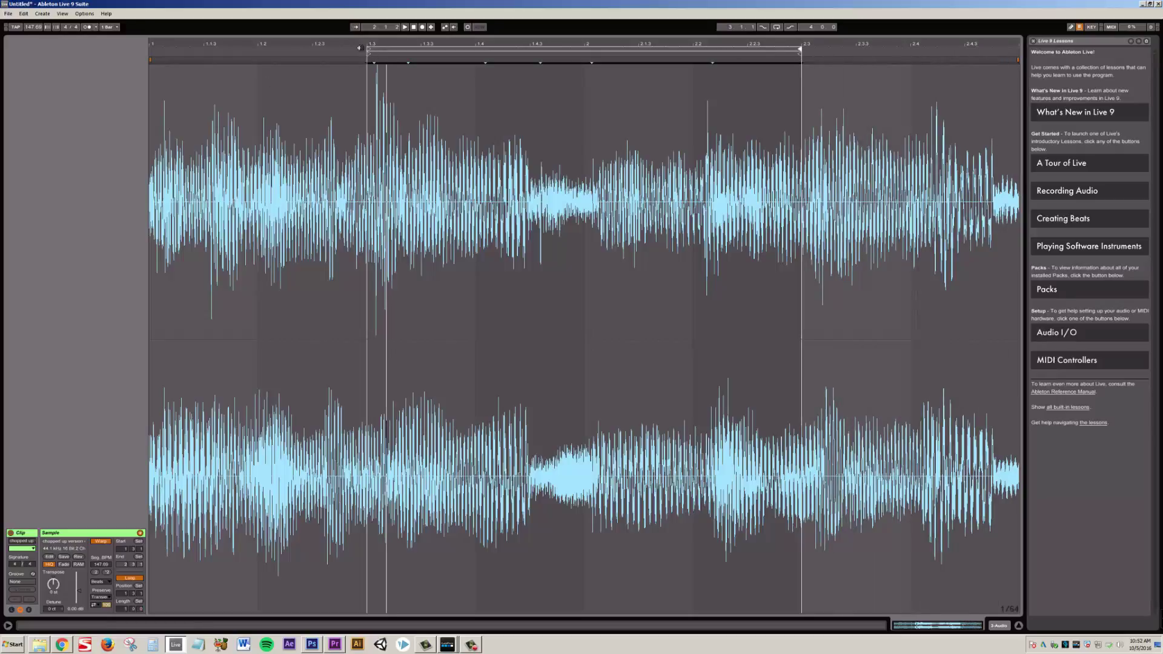
key("space")
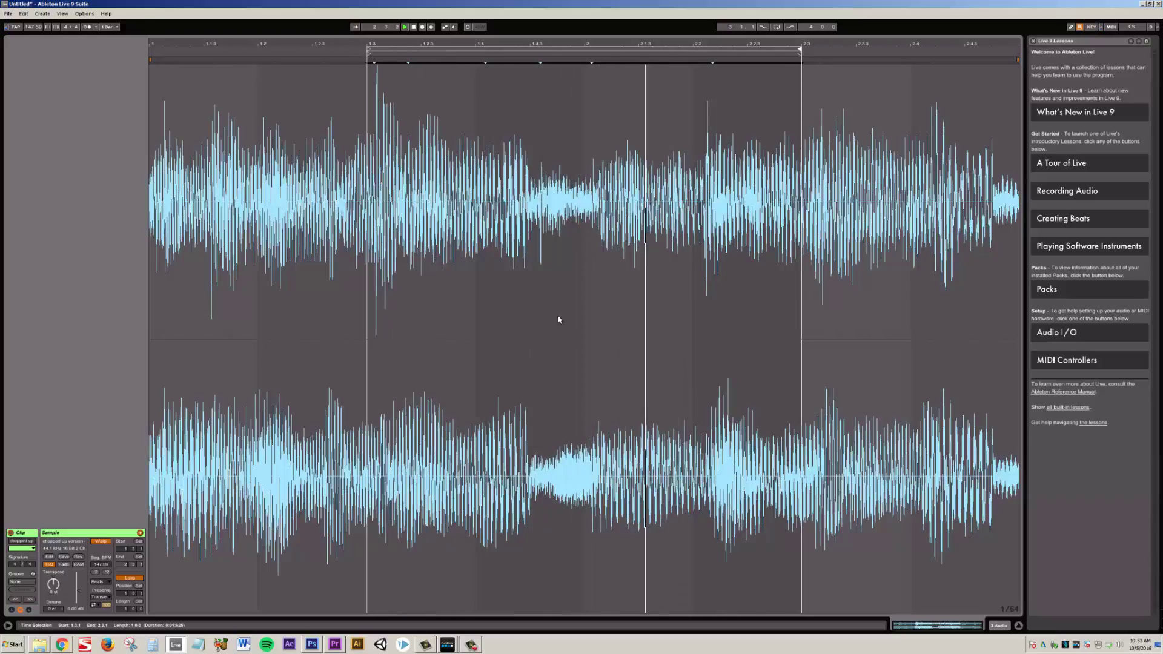
key("space")
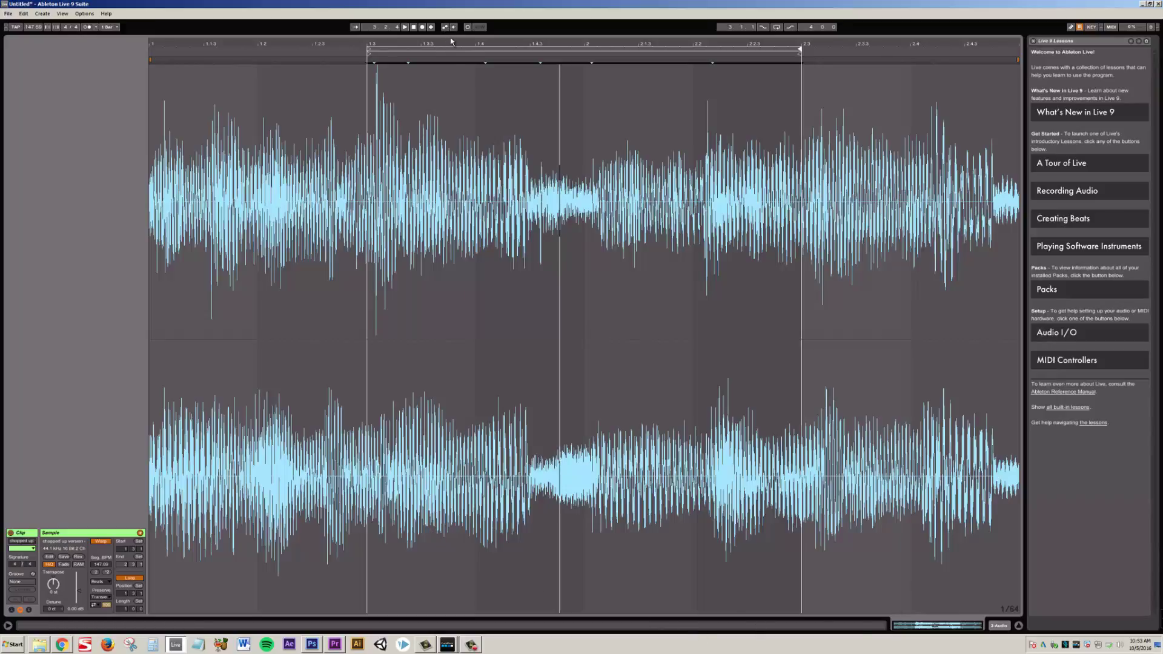
Step: Show Session View above the waveform, play the clip, and leave both Loop and Warp on
left_click_drag(562, 33, 537, 458)
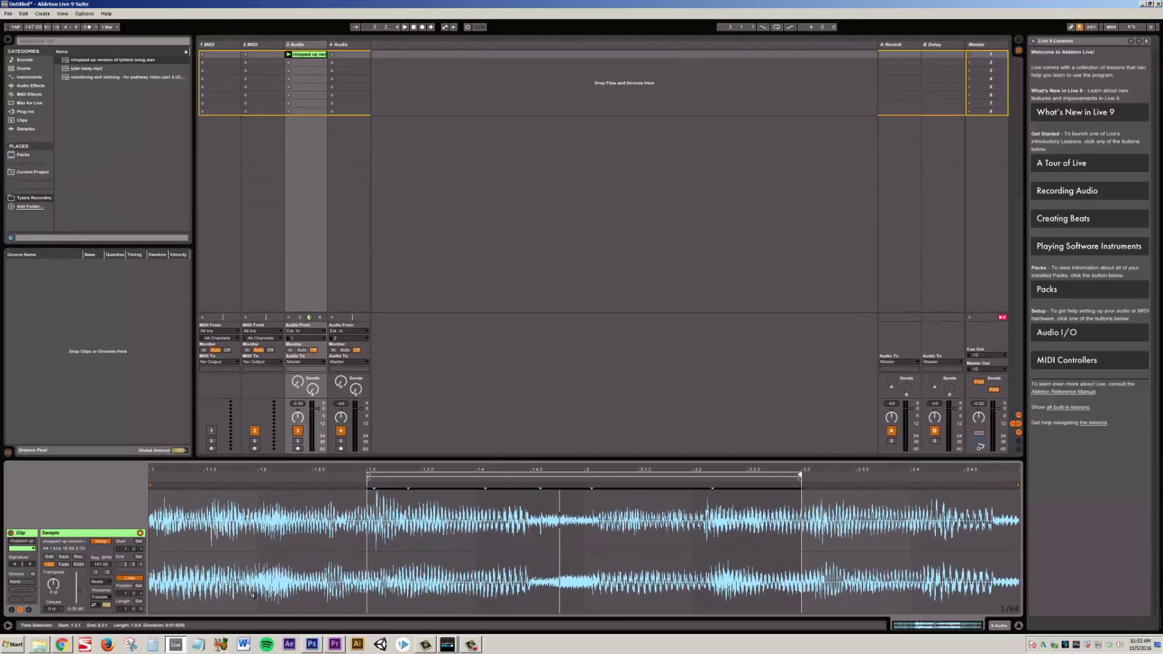
key("space")
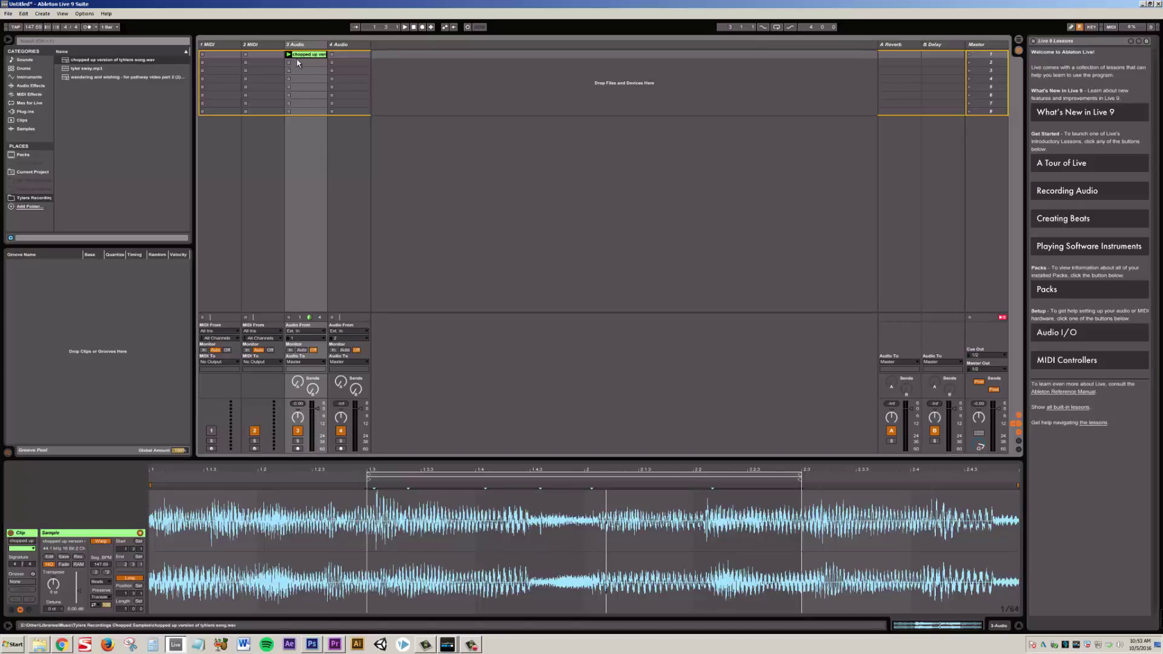
left_click(126, 580)
left_click(126, 580)
left_click(126, 580)
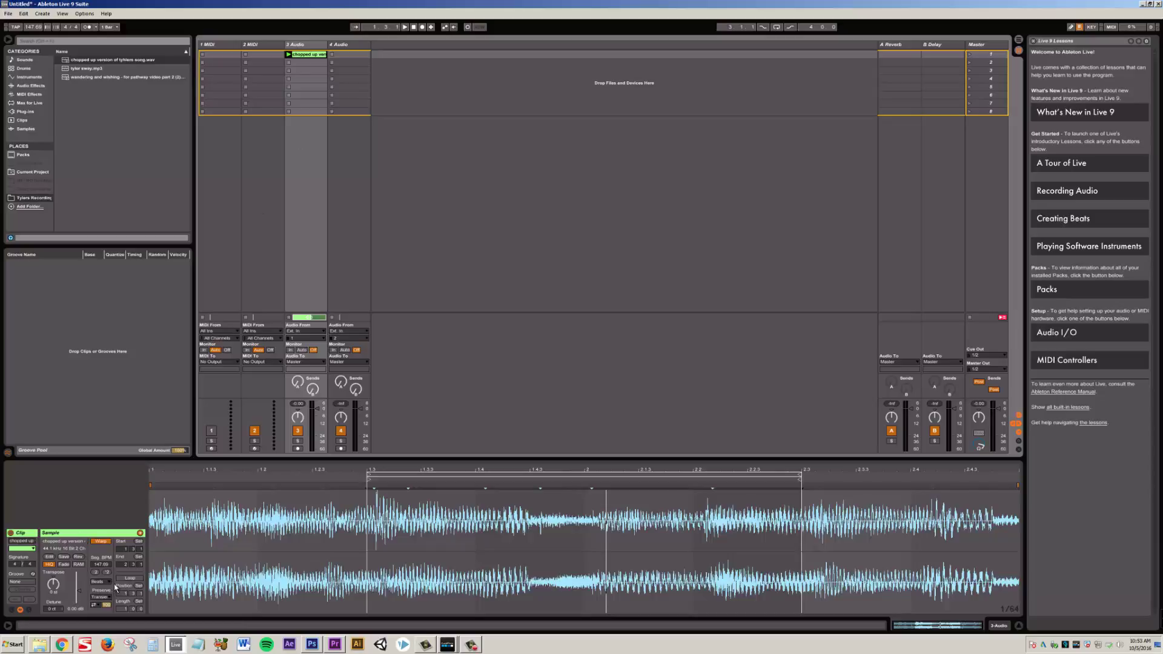
left_click(137, 580)
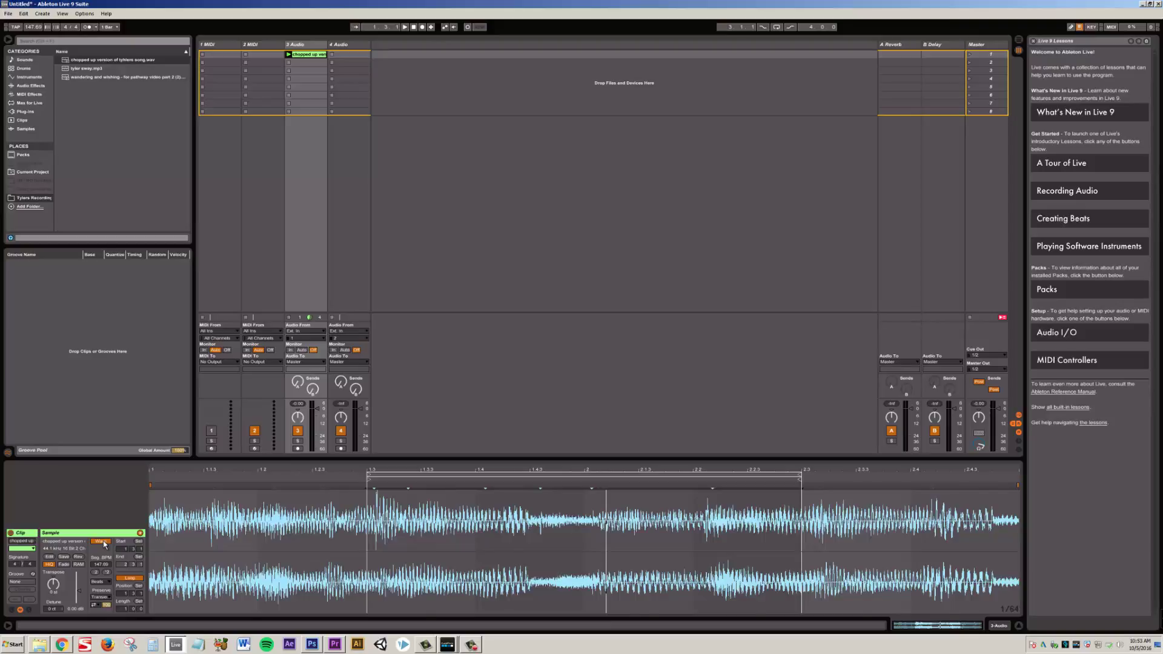
left_click(101, 541)
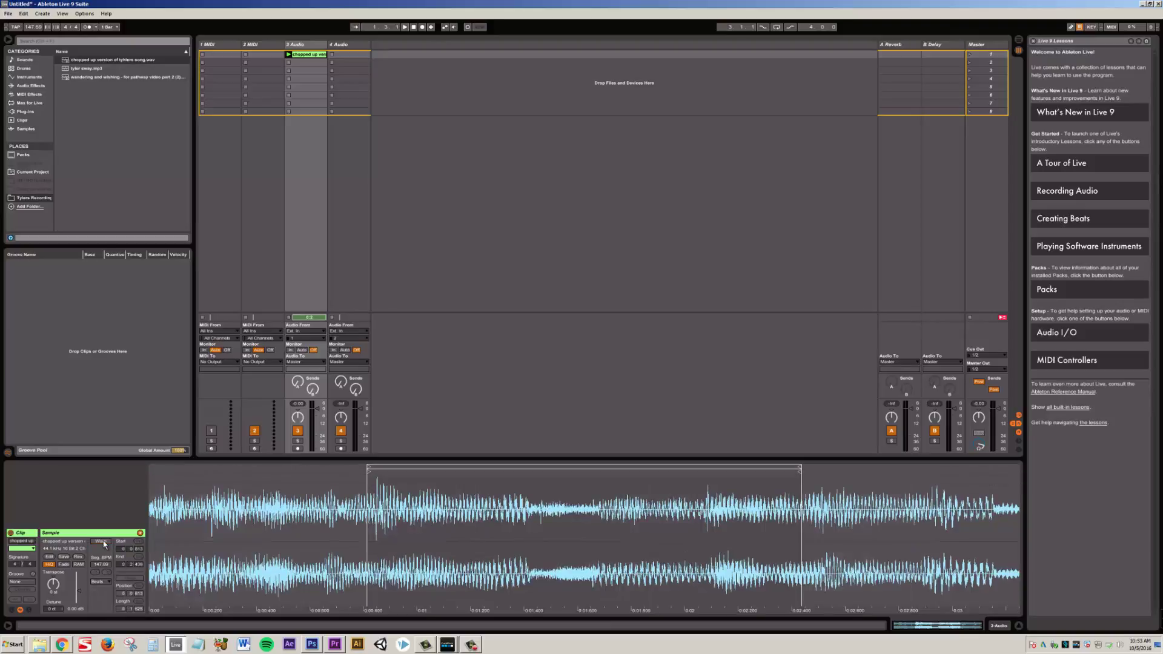
left_click(101, 541)
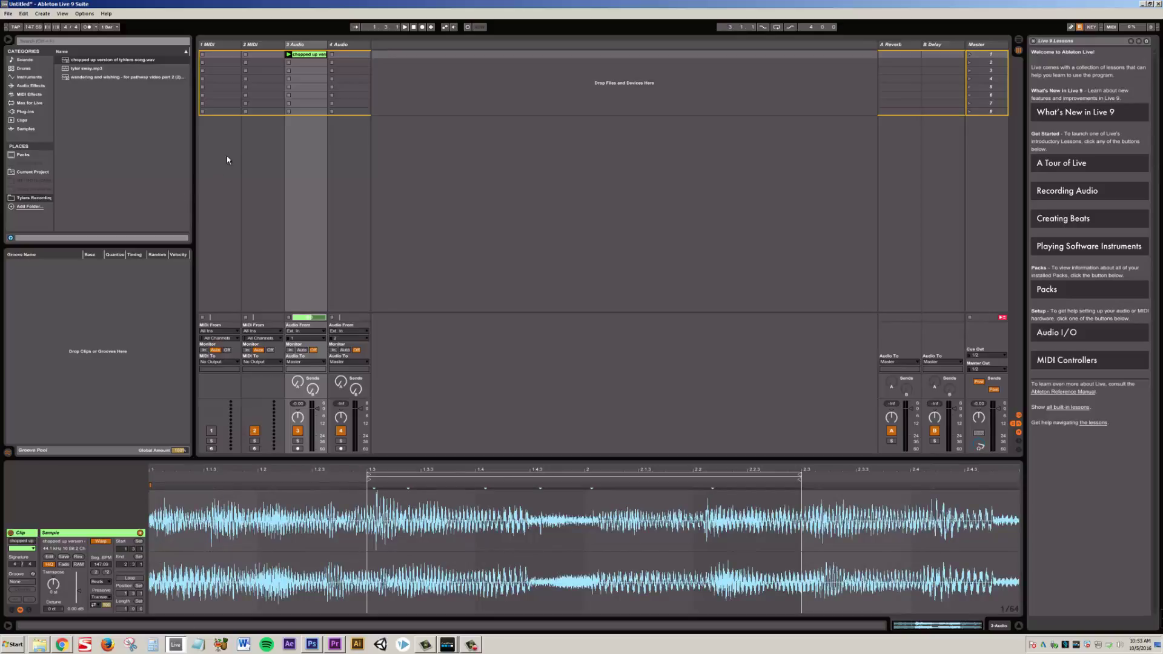